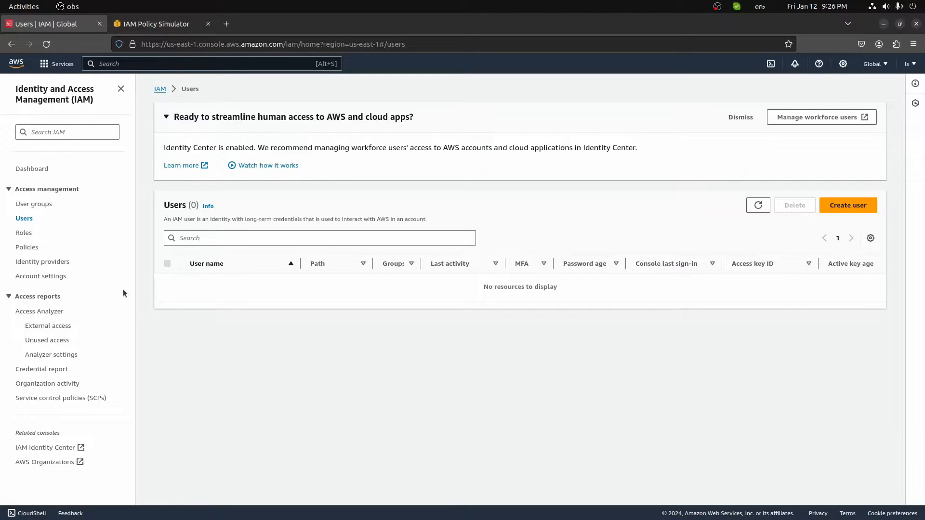
Look through the User groups, Roles and Users lists, ending on Roles.
{"action": "left_click", "coordinate": [36, 204]}
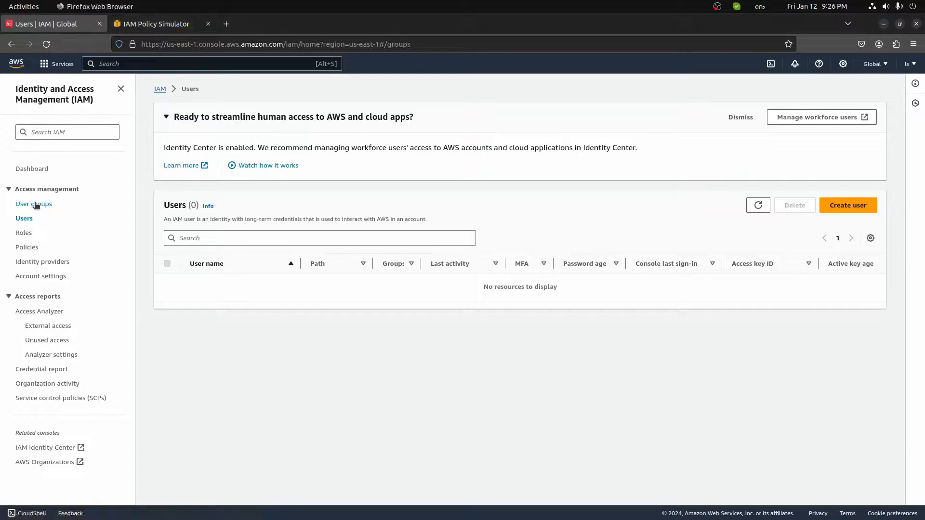
{"action": "left_click", "coordinate": [26, 233]}
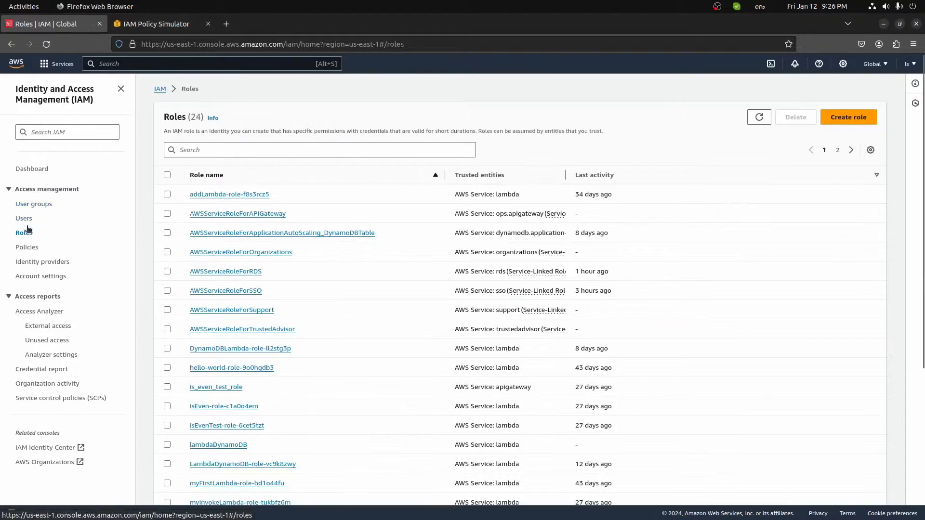
{"action": "left_click", "coordinate": [27, 219]}
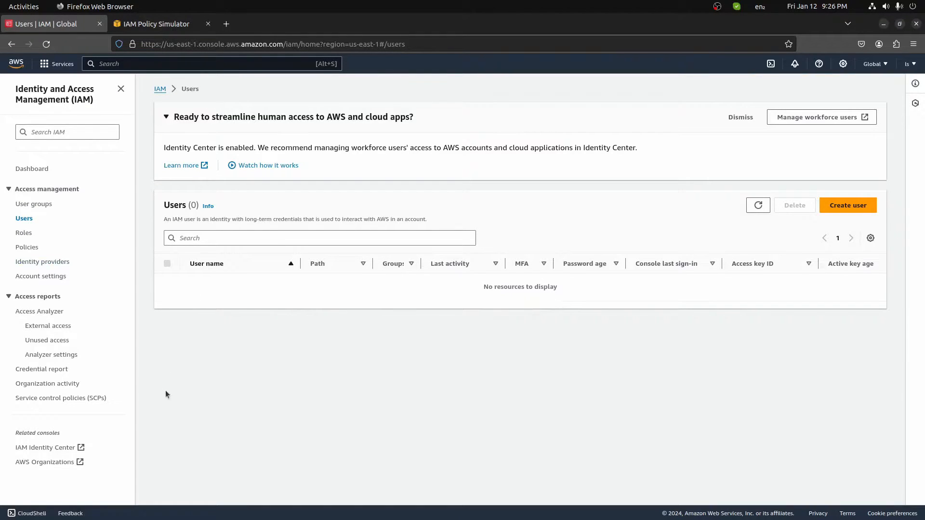
{"action": "left_click", "coordinate": [36, 204]}
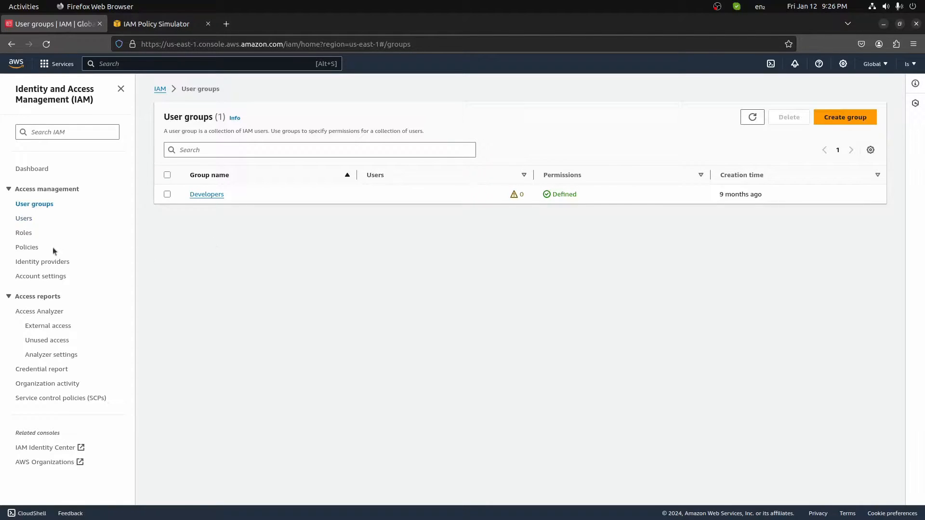
{"action": "left_click", "coordinate": [24, 234]}
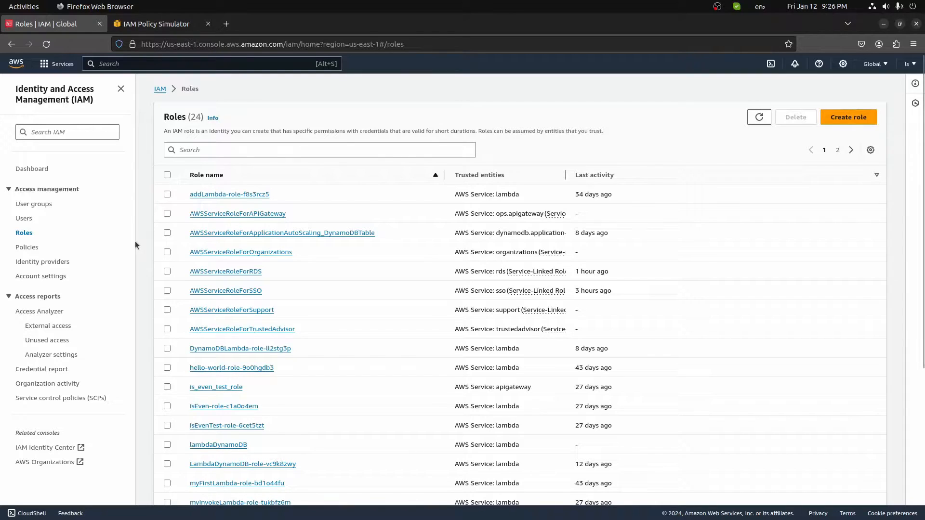
Filter roles by 'lambda' and open the lambdaDynamoDB role.
{"action": "left_click", "coordinate": [198, 150]}
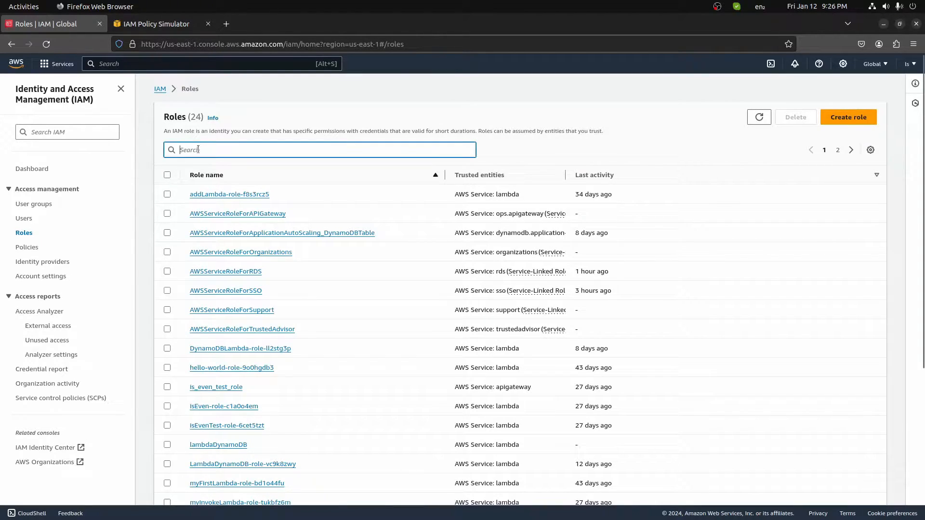
{"action": "type", "text": "lambda"}
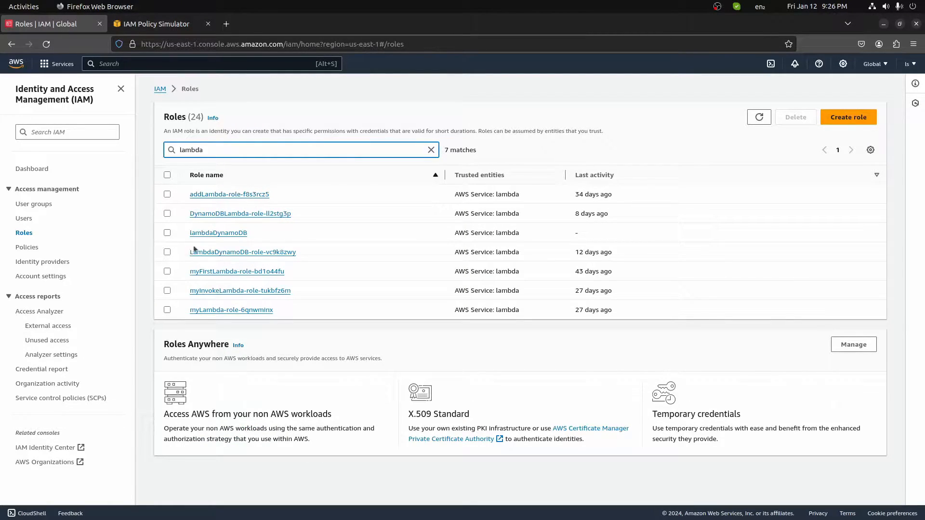
{"action": "left_click", "coordinate": [221, 233]}
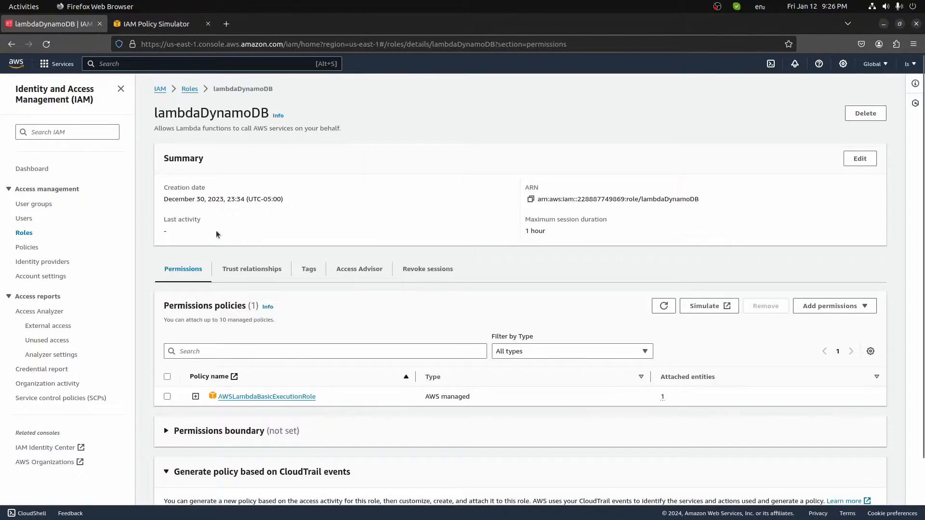
Expand the AWSLambdaBasicExecutionRole JSON and highlight Action and its three logs actions.
{"action": "scroll", "coordinate": [217, 231], "scroll_direction": "down", "scroll_amount": 2}
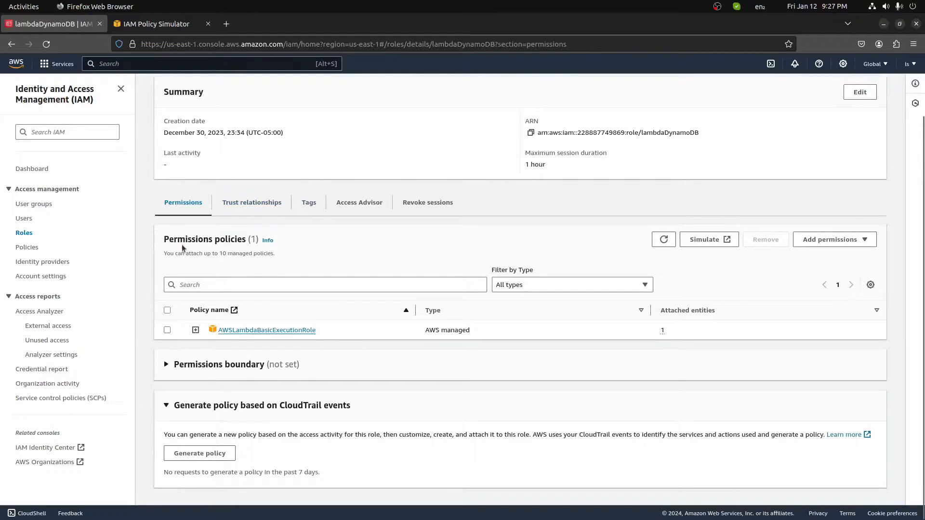
{"action": "left_click", "coordinate": [196, 330]}
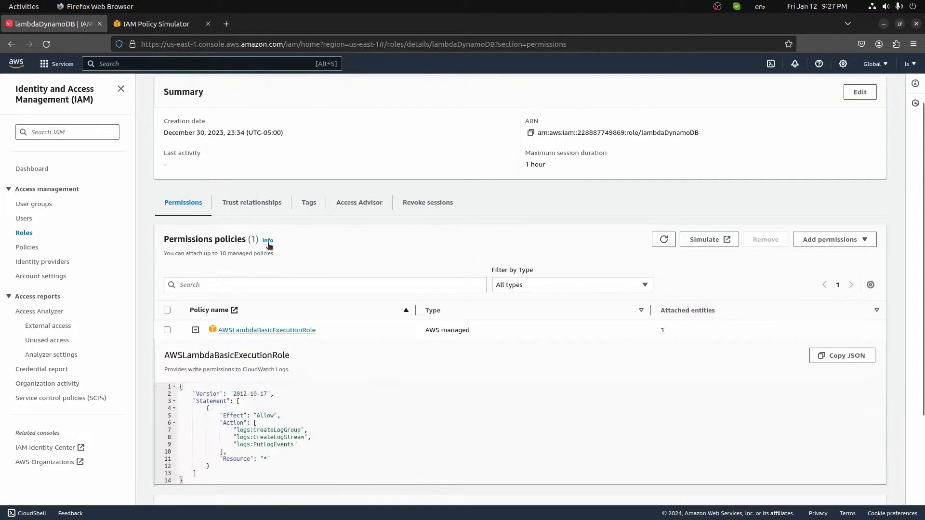
{"action": "scroll", "coordinate": [268, 246], "scroll_direction": "down", "scroll_amount": 4}
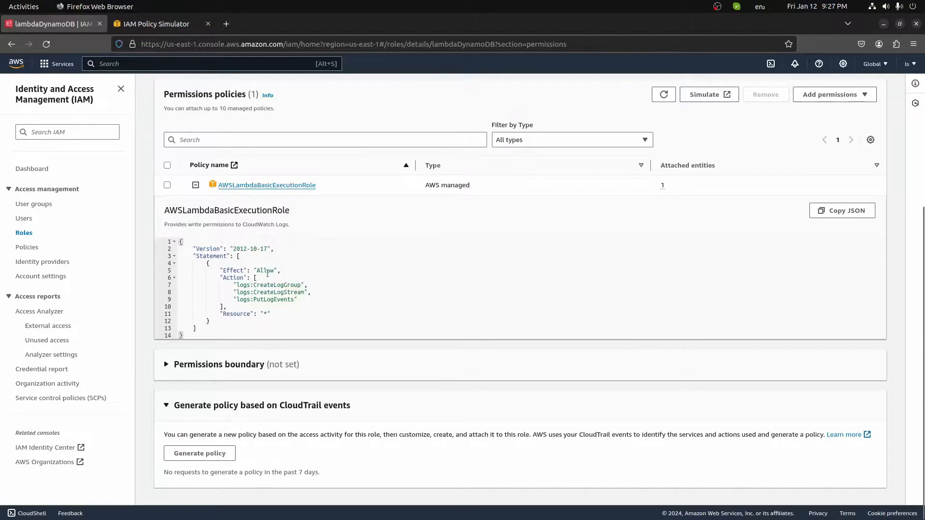
{"action": "double_click", "coordinate": [232, 278]}
{"action": "left_click_drag", "start_coordinate": [236, 286], "coordinate": [298, 297]}
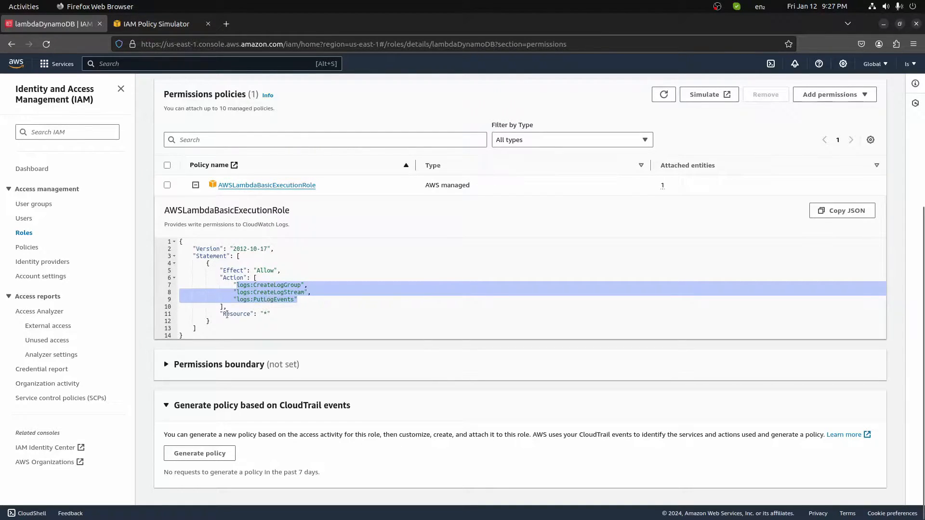
Highlight the Resource '*' entry, collapse the policy JSON, and return to the Users list.
{"action": "left_click_drag", "start_coordinate": [224, 315], "coordinate": [249, 316]}
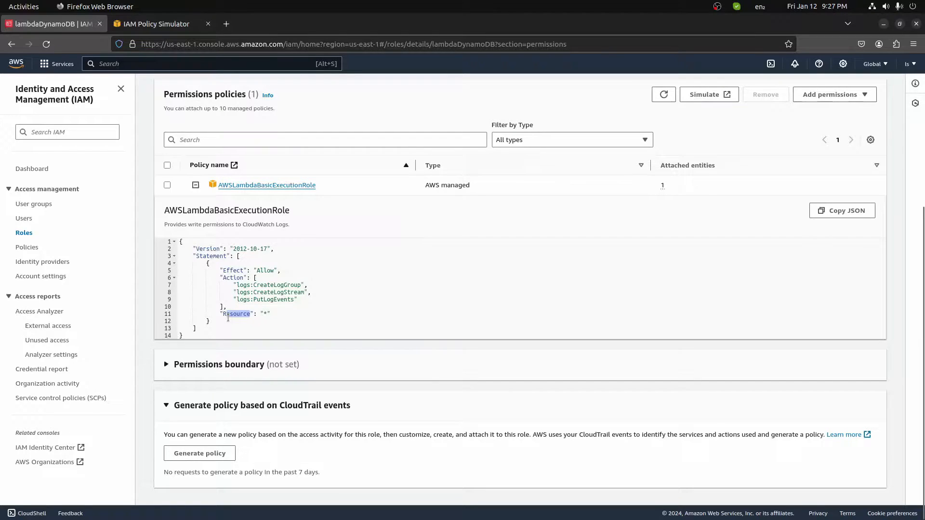
{"action": "left_click", "coordinate": [264, 315]}
{"action": "left_click", "coordinate": [275, 313]}
{"action": "left_click", "coordinate": [195, 186]}
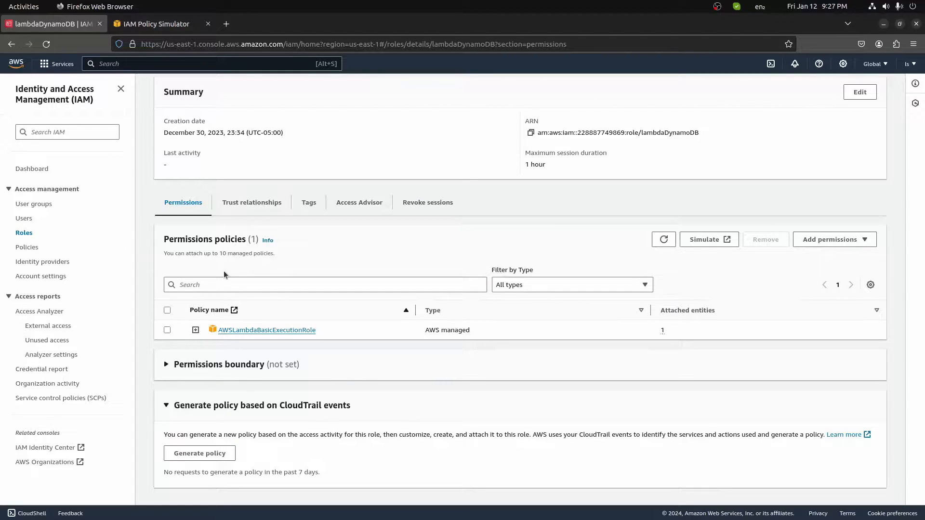
{"action": "left_click", "coordinate": [25, 219]}
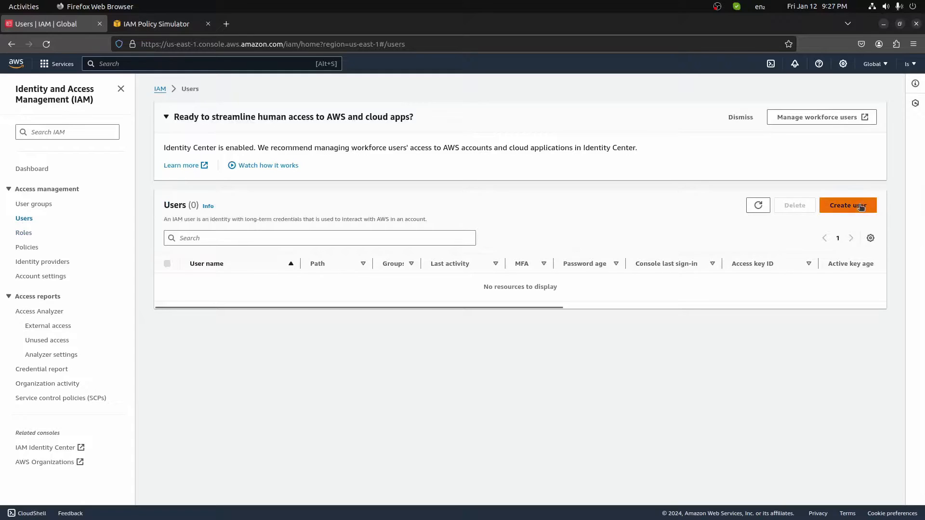
Start a new user named testUser with Management Console access enabled.
{"action": "left_click", "coordinate": [848, 205]}
{"action": "left_click", "coordinate": [255, 198]}
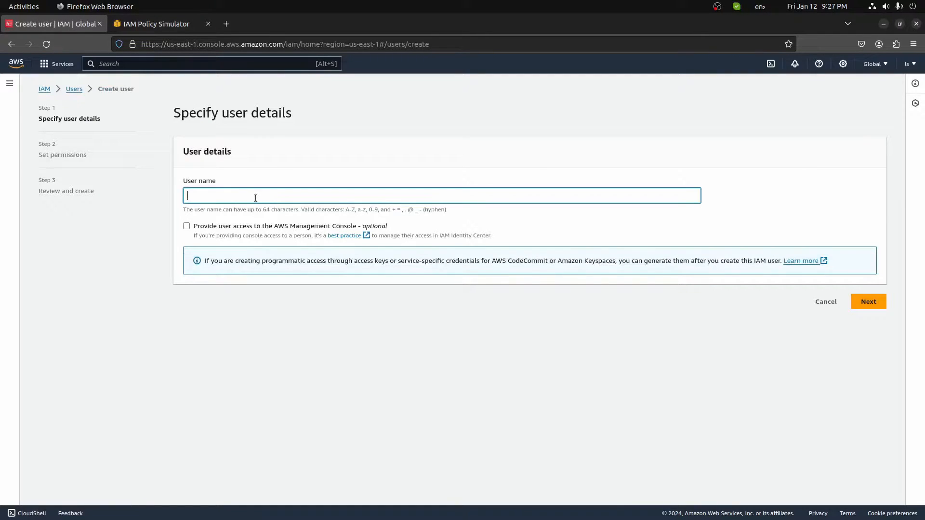
{"action": "type", "text": "testUser"}
{"action": "left_click", "coordinate": [245, 186]}
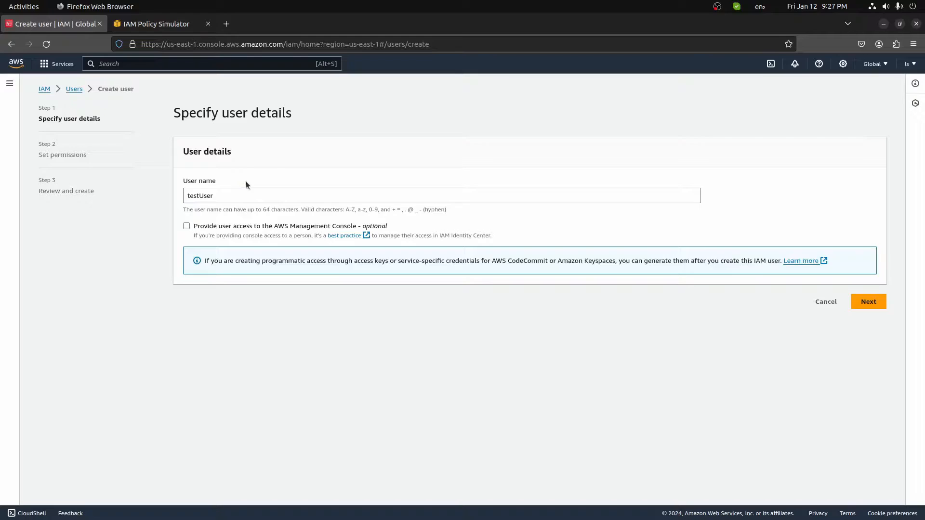
{"action": "left_click", "coordinate": [186, 226]}
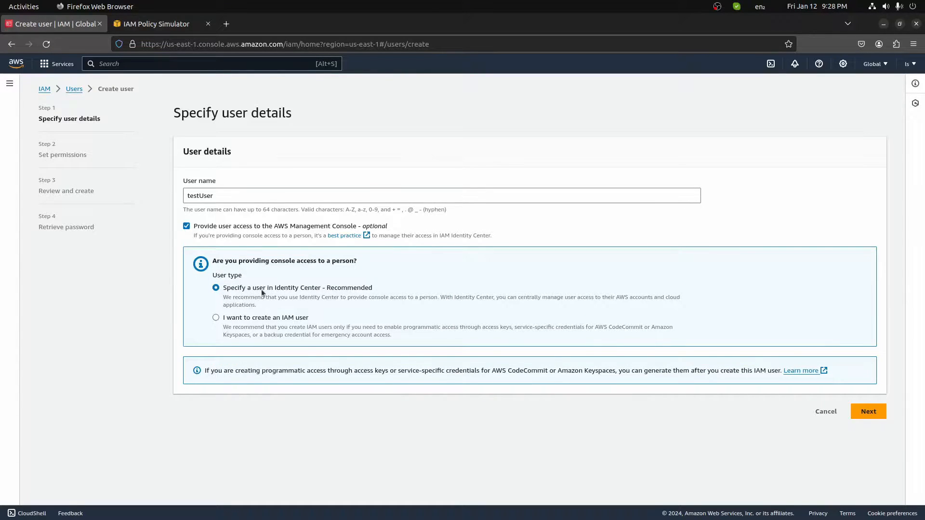
{"action": "left_click", "coordinate": [187, 226]}
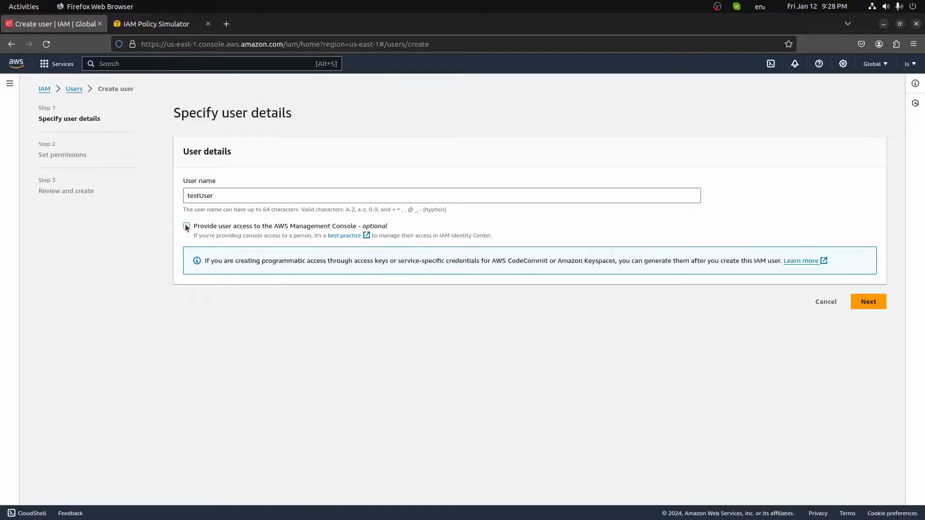
{"action": "left_click", "coordinate": [186, 226]}
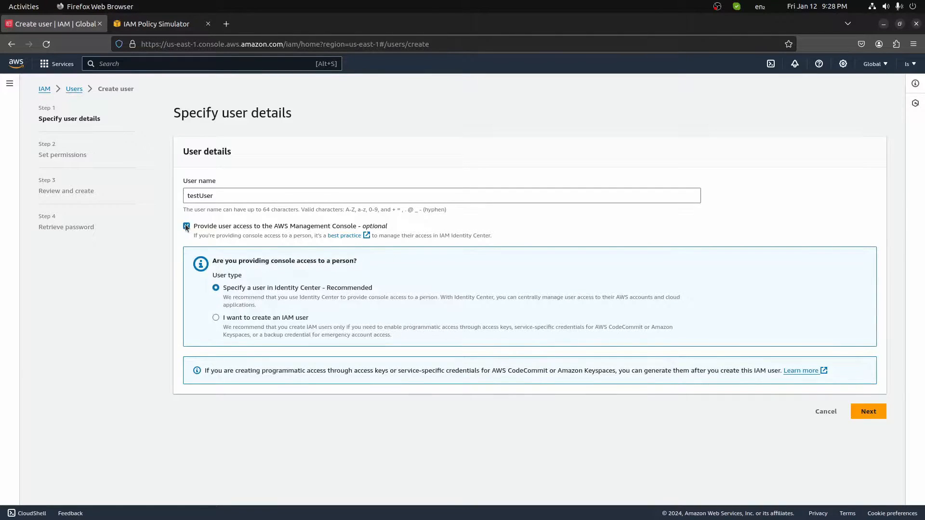
Choose a plain IAM user with an autogenerated password and advance to permissions.
{"action": "left_click", "coordinate": [875, 414]}
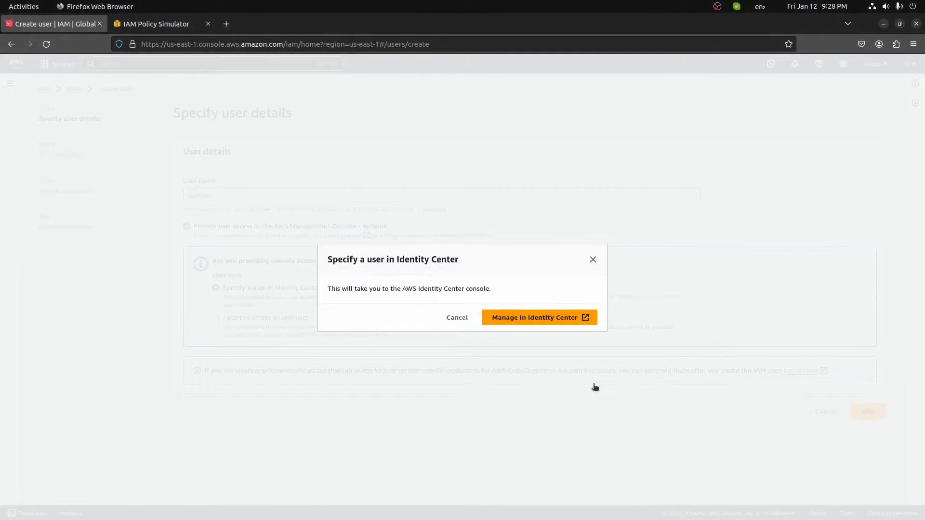
{"action": "left_click", "coordinate": [457, 318]}
{"action": "left_click", "coordinate": [216, 318]}
{"action": "scroll", "coordinate": [216, 322], "scroll_direction": "down", "scroll_amount": 2}
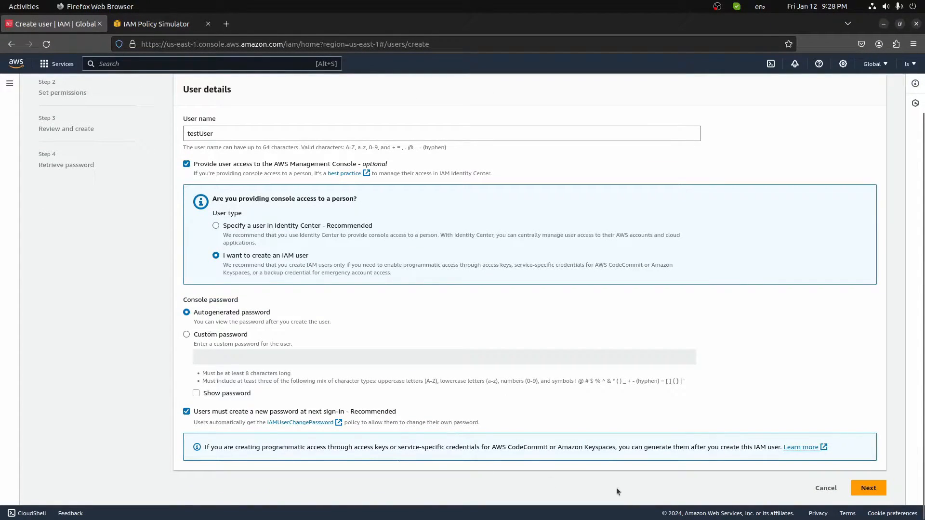
{"action": "left_click", "coordinate": [866, 488]}
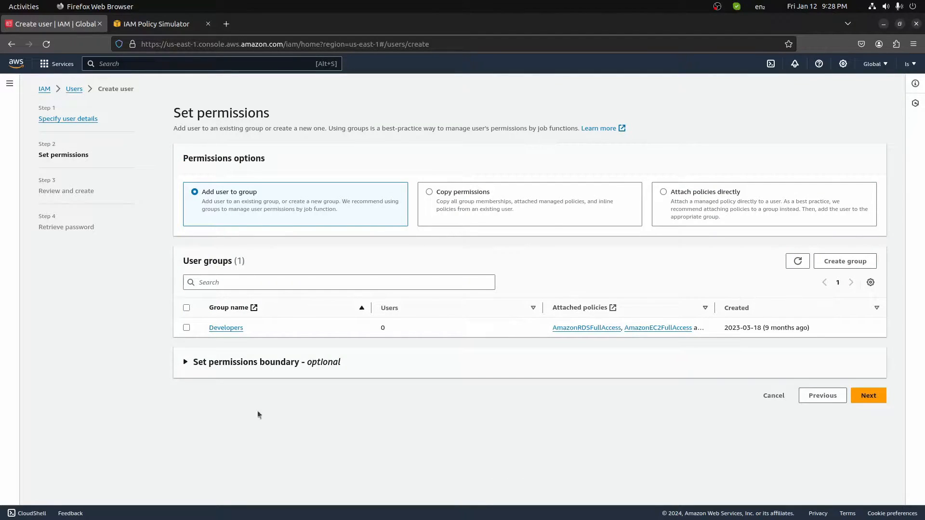
Create testUser from the review page, reveal its generated password, and return to Users.
{"action": "left_click", "coordinate": [868, 396]}
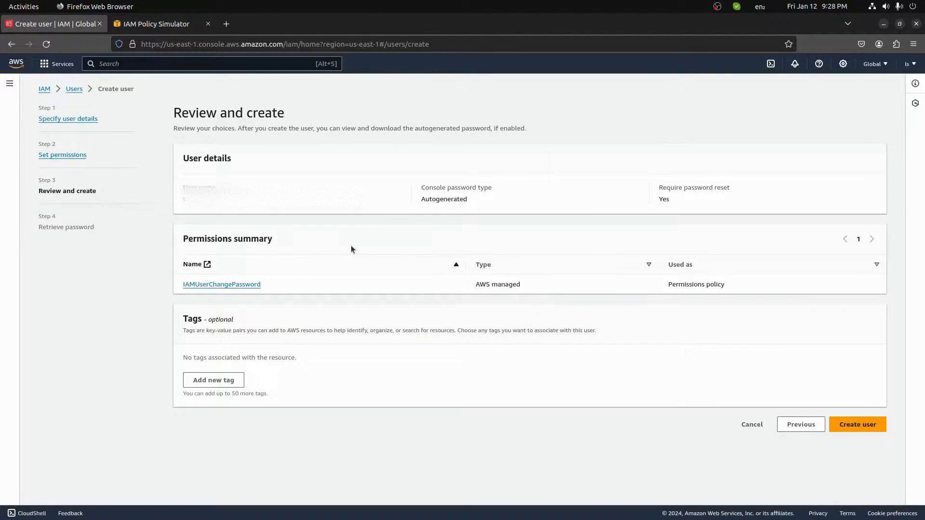
{"action": "left_click", "coordinate": [857, 424]}
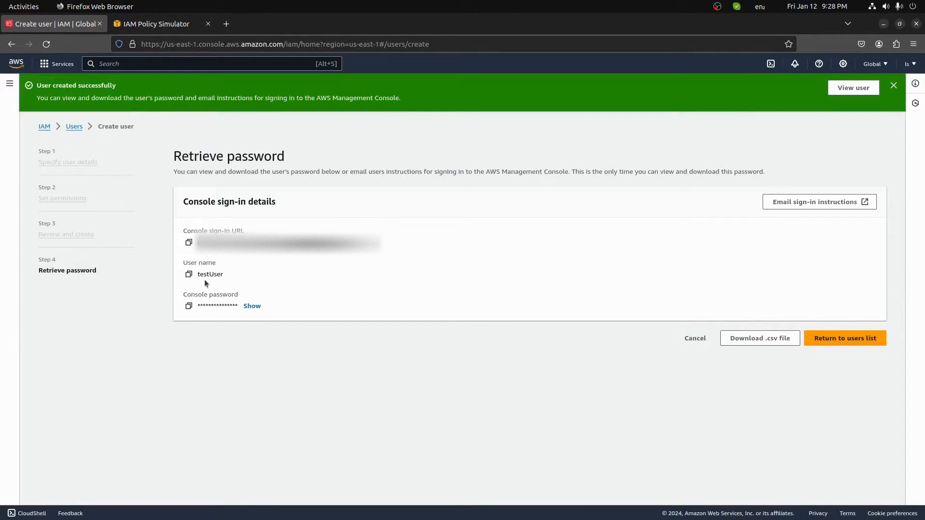
{"action": "left_click", "coordinate": [251, 306]}
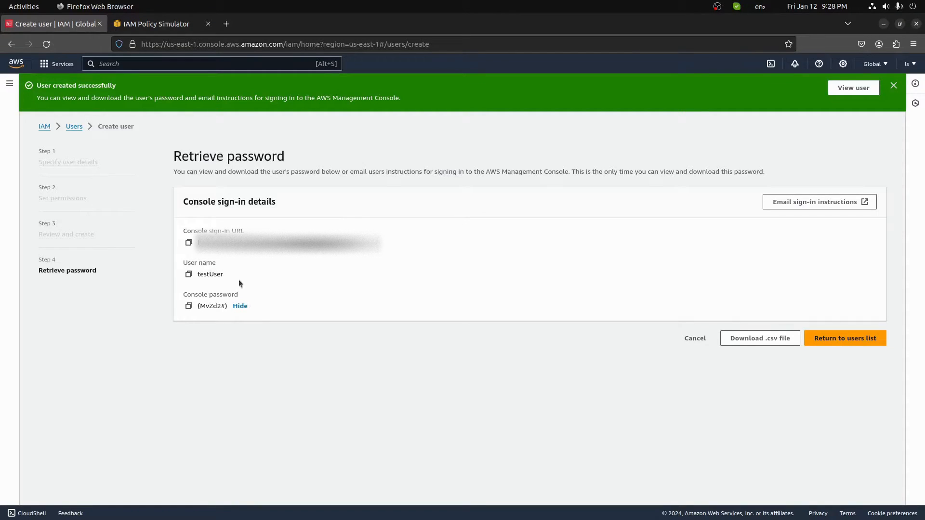
{"action": "left_click", "coordinate": [841, 341]}
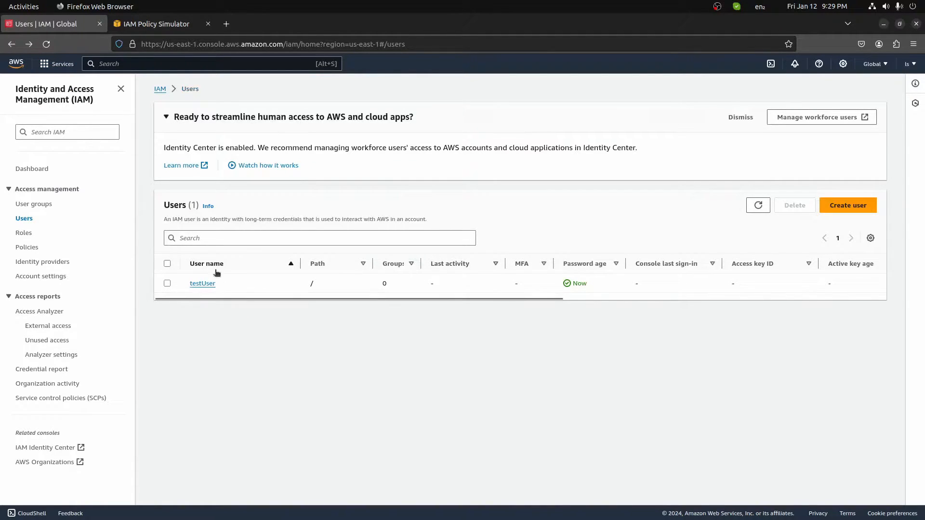
Reset testUser's console password to a new autogenerated one and view it.
{"action": "left_click", "coordinate": [203, 284]}
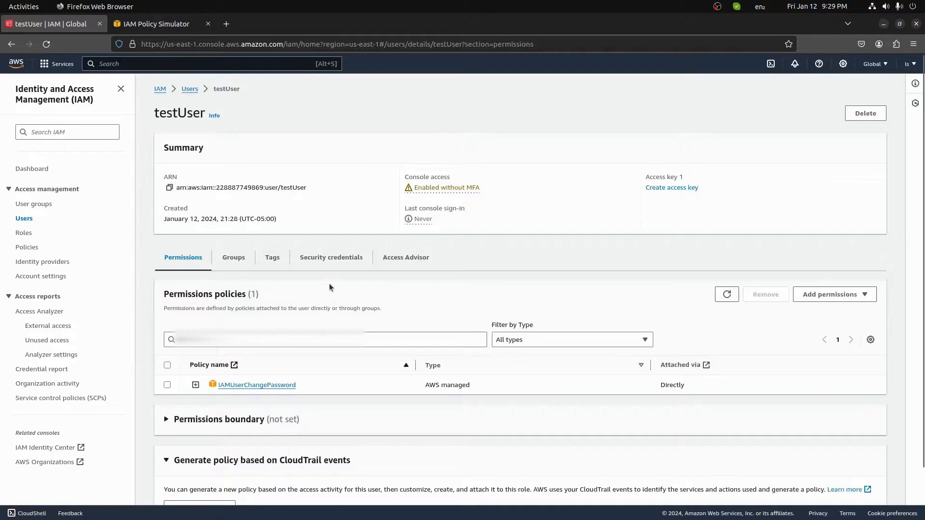
{"action": "left_click", "coordinate": [314, 259]}
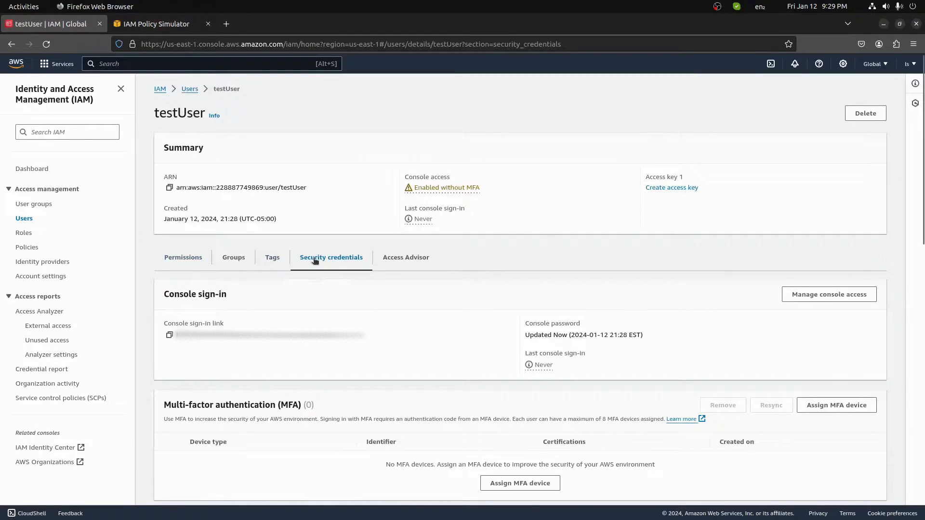
{"action": "left_click", "coordinate": [804, 299]}
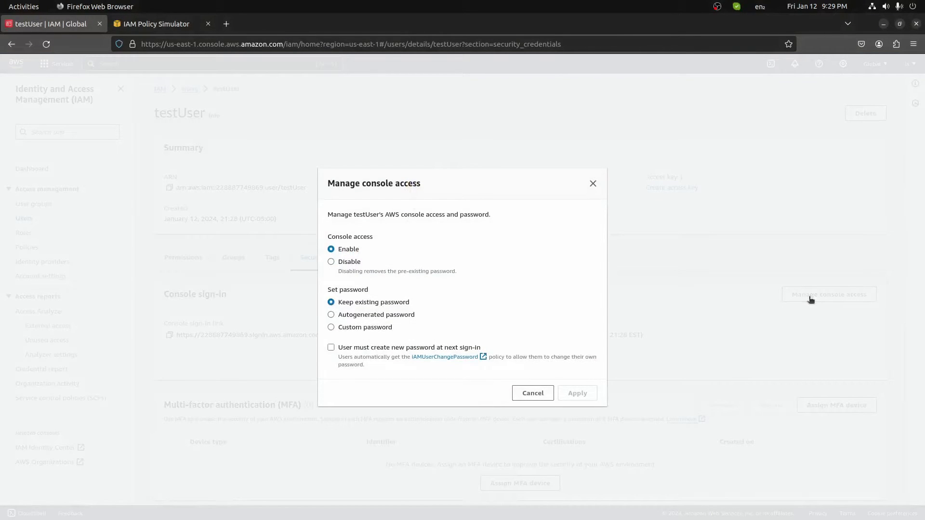
{"action": "left_click", "coordinate": [409, 314]}
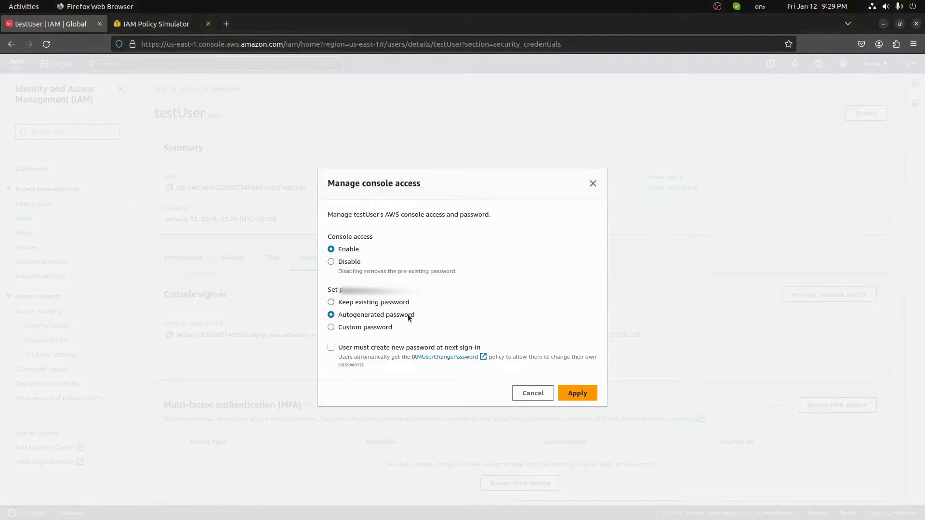
{"action": "left_click", "coordinate": [587, 393]}
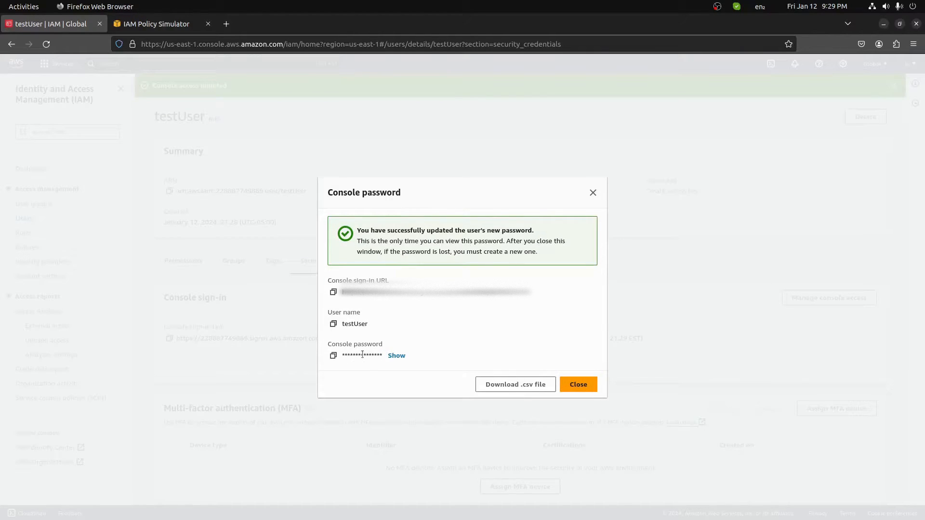
{"action": "left_click", "coordinate": [394, 356]}
{"action": "left_click", "coordinate": [578, 384]}
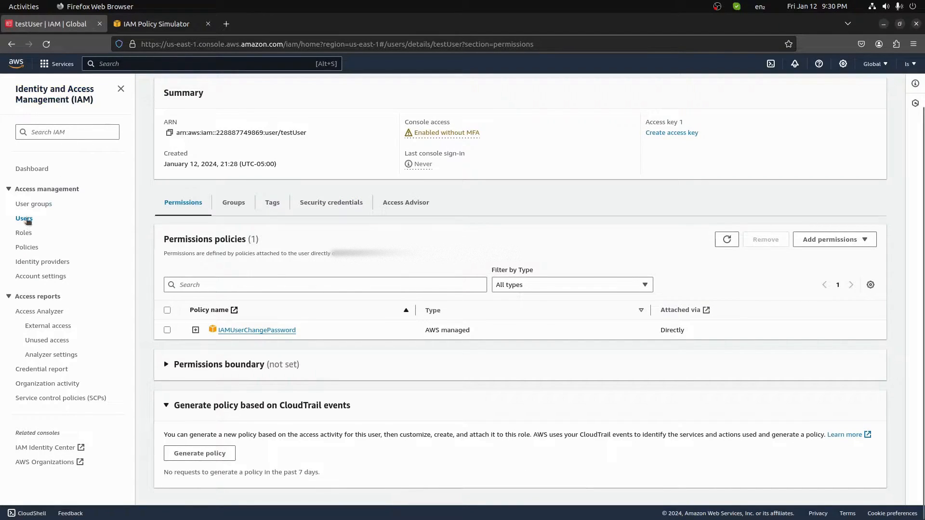
Review the Developers group's attached policies and its members.
{"action": "left_click", "coordinate": [31, 205]}
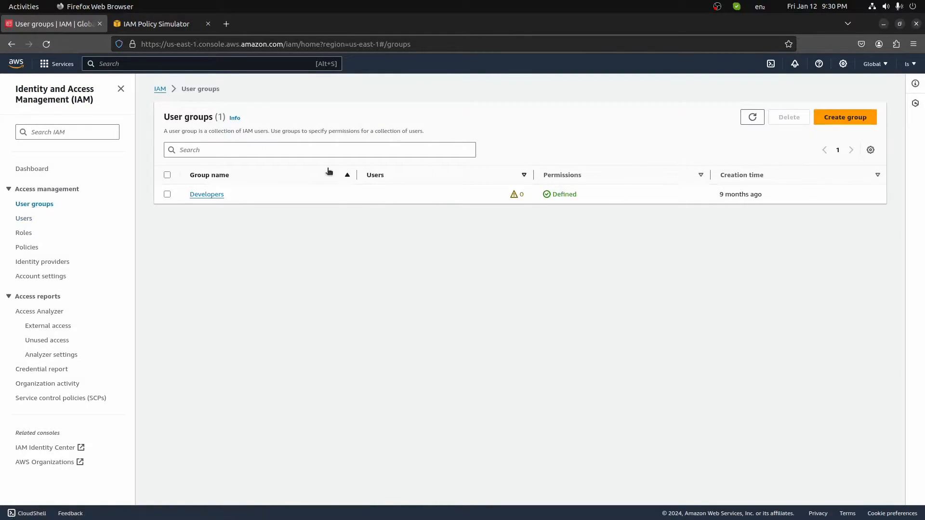
{"action": "left_click", "coordinate": [200, 193]}
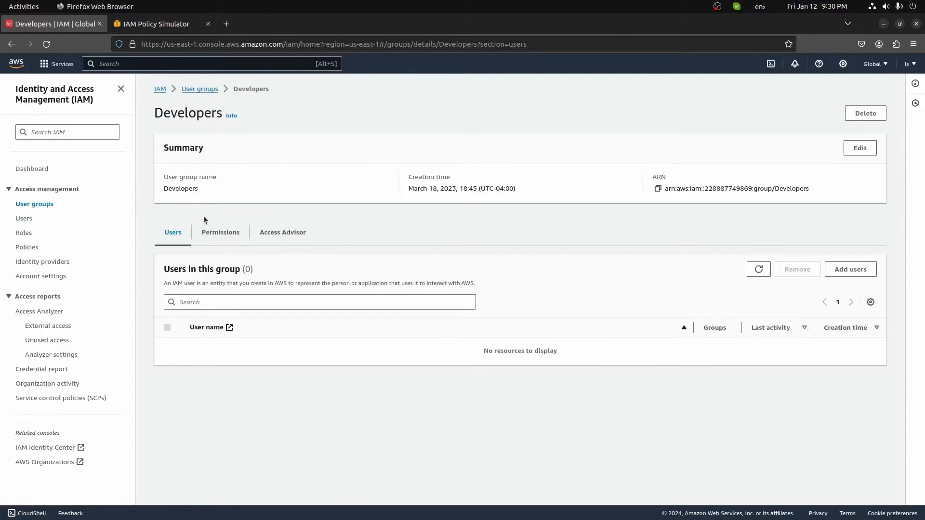
{"action": "left_click", "coordinate": [223, 241]}
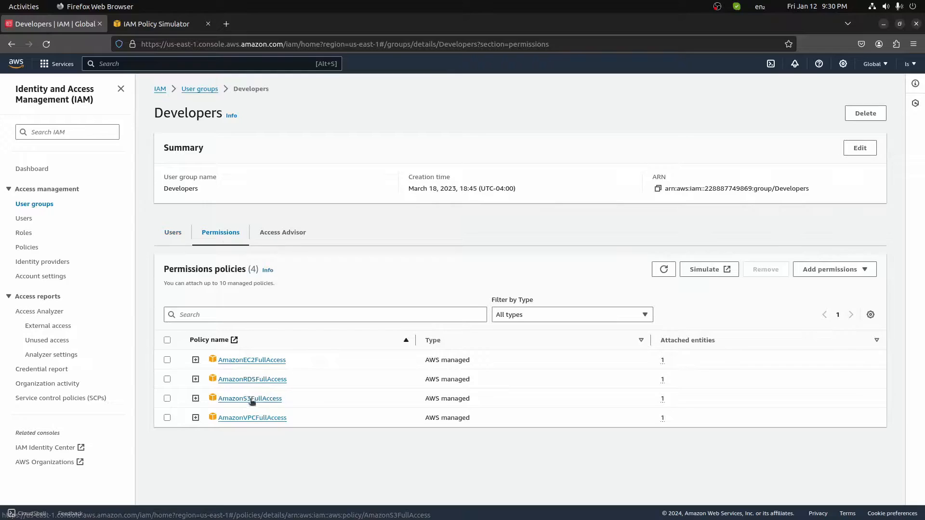
{"action": "left_click", "coordinate": [177, 238]}
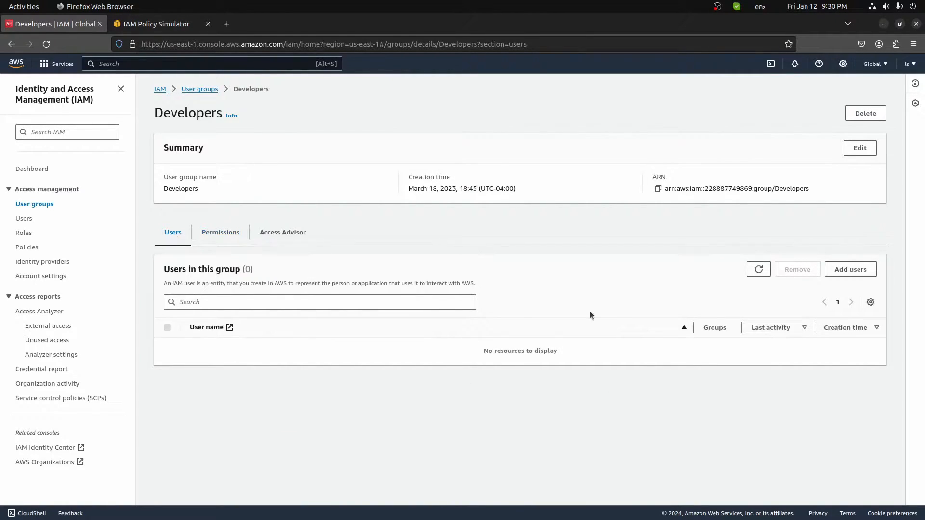
Add testUser to Developers and check testUser's inherited permissions.
{"action": "left_click", "coordinate": [850, 270]}
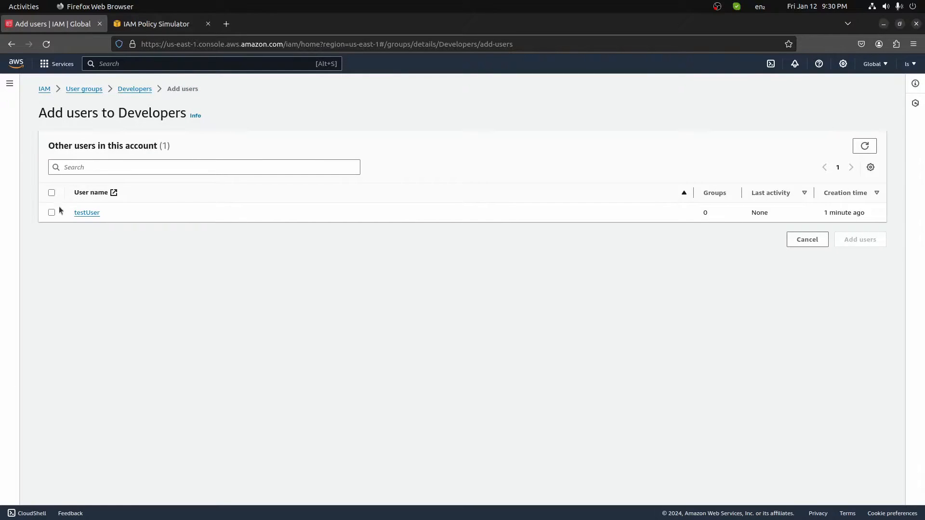
{"action": "left_click", "coordinate": [51, 213]}
{"action": "left_click", "coordinate": [861, 239]}
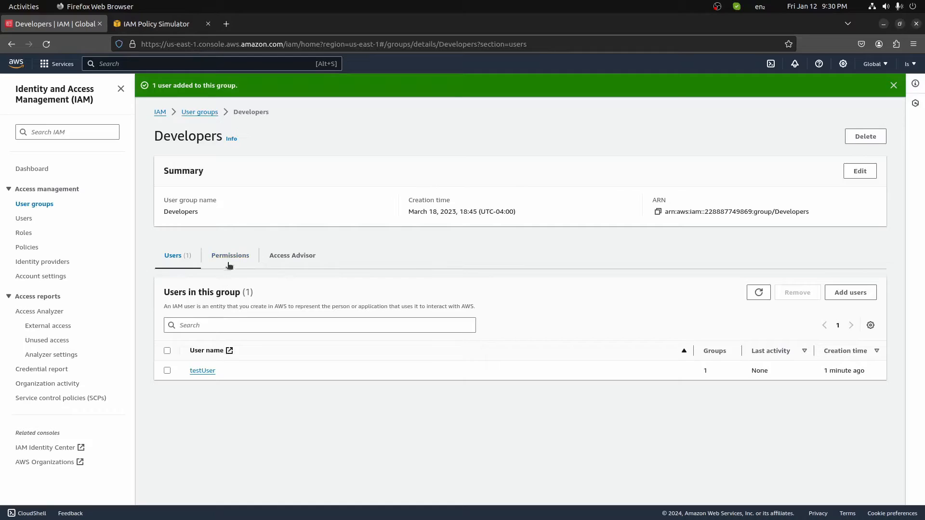
{"action": "left_click", "coordinate": [23, 220]}
{"action": "left_click", "coordinate": [206, 307]}
{"action": "scroll", "coordinate": [206, 304], "scroll_direction": "down", "scroll_amount": 3}
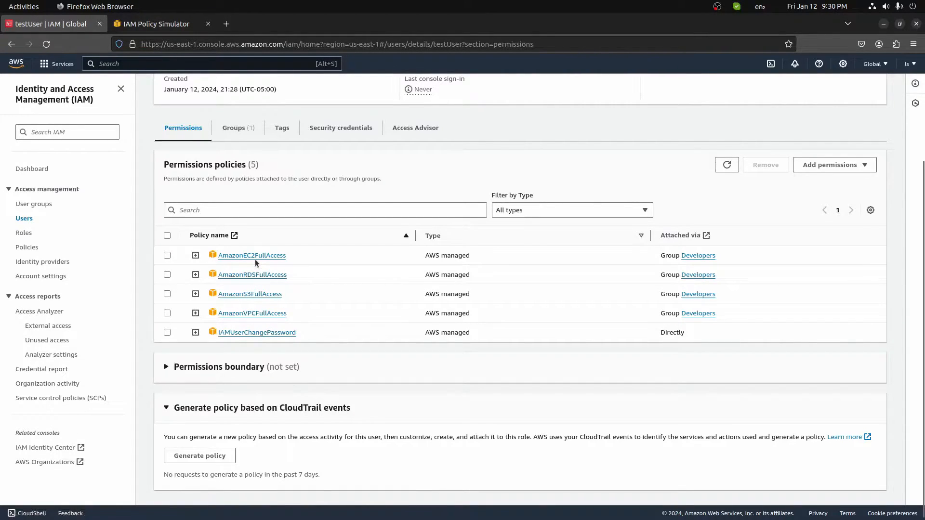
Remove testUser from the Developers group and check testUser's details.
{"action": "left_click", "coordinate": [33, 204]}
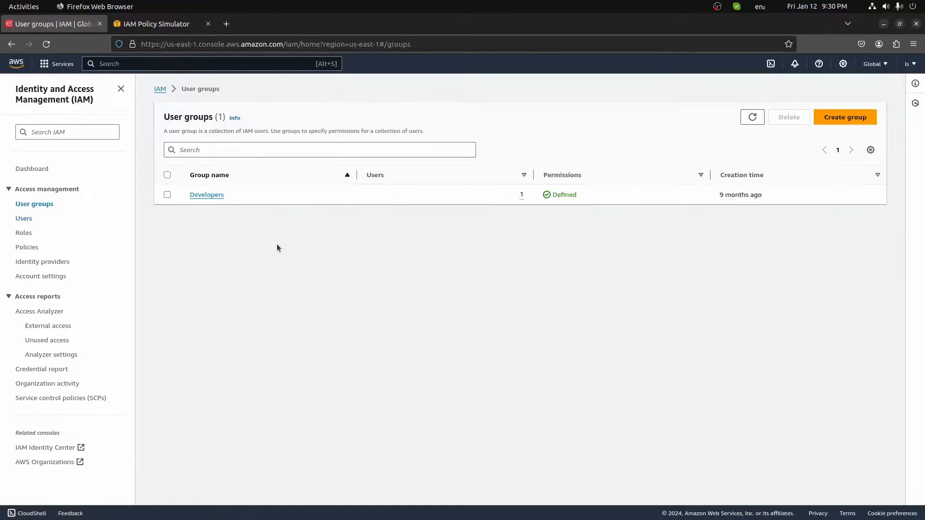
{"action": "left_click", "coordinate": [167, 347]}
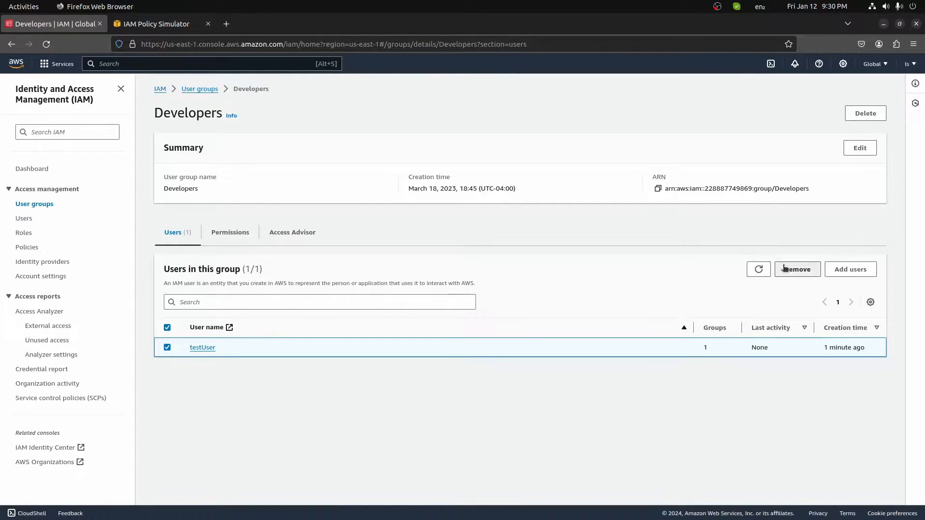
{"action": "left_click", "coordinate": [795, 269]}
{"action": "left_click", "coordinate": [590, 317]}
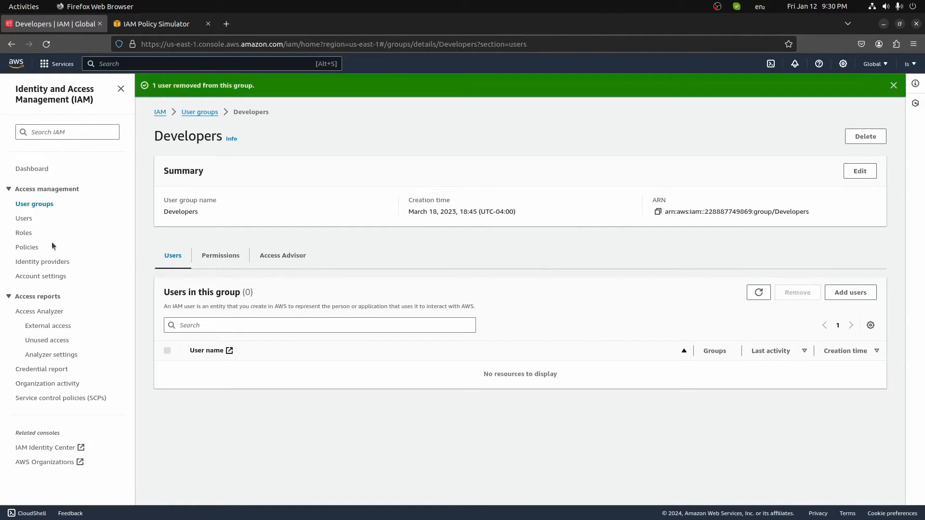
{"action": "left_click", "coordinate": [24, 218]}
{"action": "left_click", "coordinate": [208, 284]}
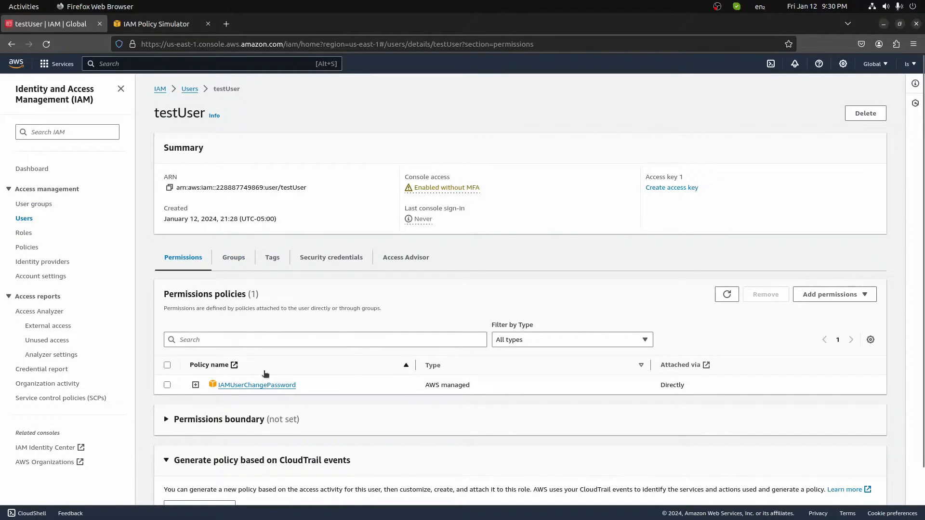
Add testUser back to the Developers group.
{"action": "left_click", "coordinate": [35, 205]}
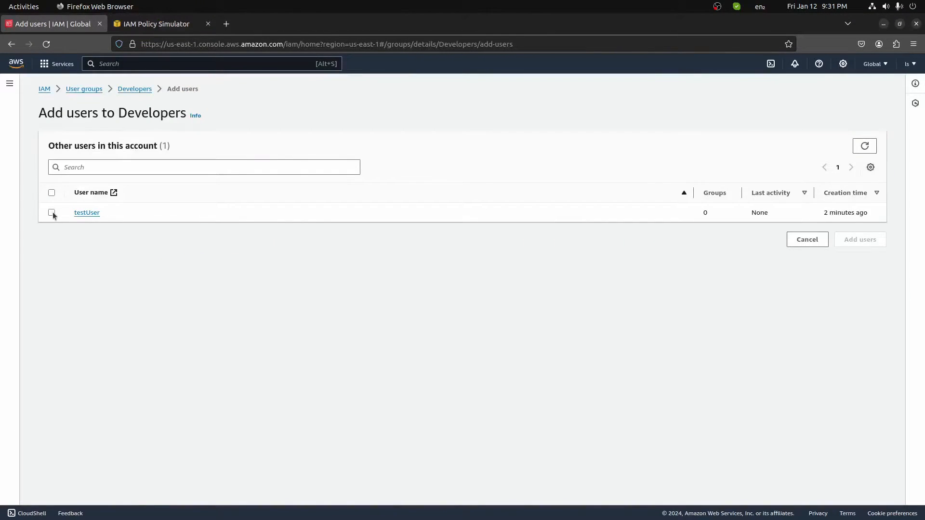
{"action": "left_click", "coordinate": [52, 213]}
{"action": "left_click", "coordinate": [863, 240]}
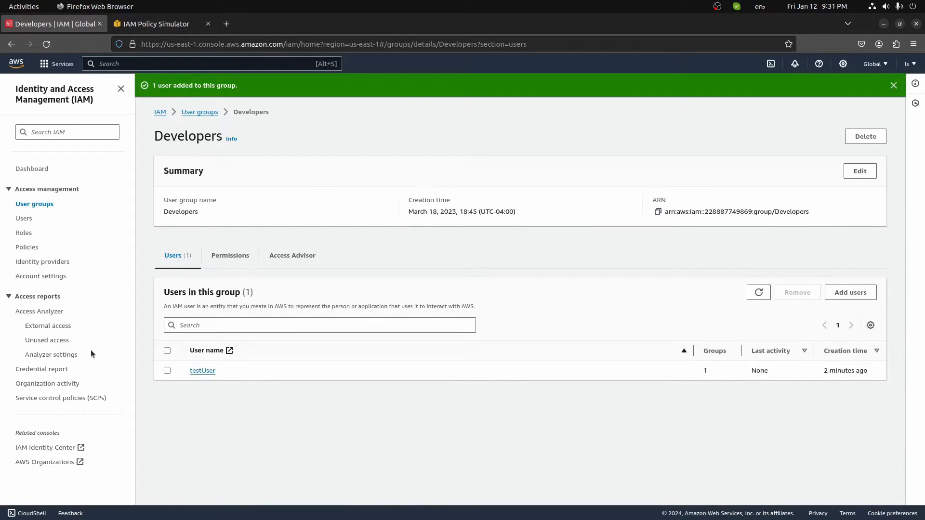
{"action": "left_click", "coordinate": [25, 233]}
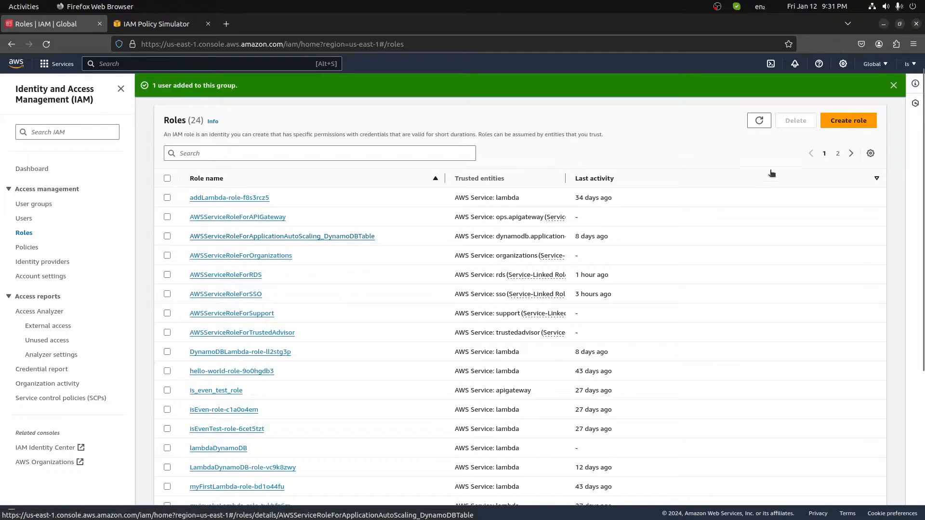
Start a new role with Lambda as its trusted service.
{"action": "left_click", "coordinate": [852, 126]}
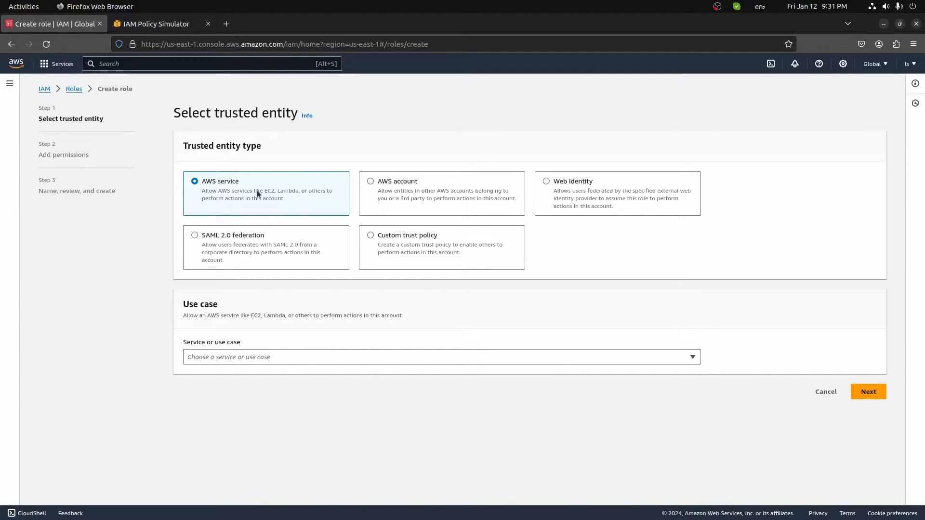
{"action": "left_click", "coordinate": [247, 359]}
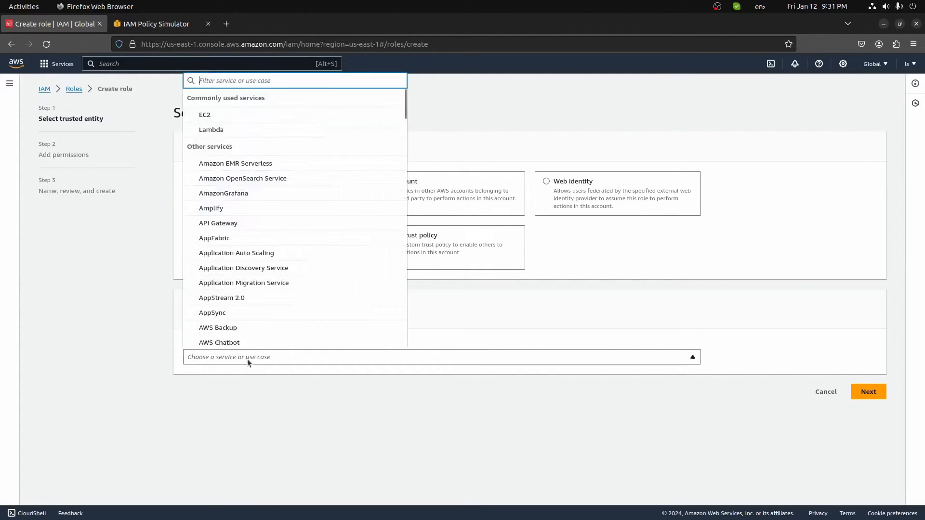
{"action": "left_click", "coordinate": [226, 132]}
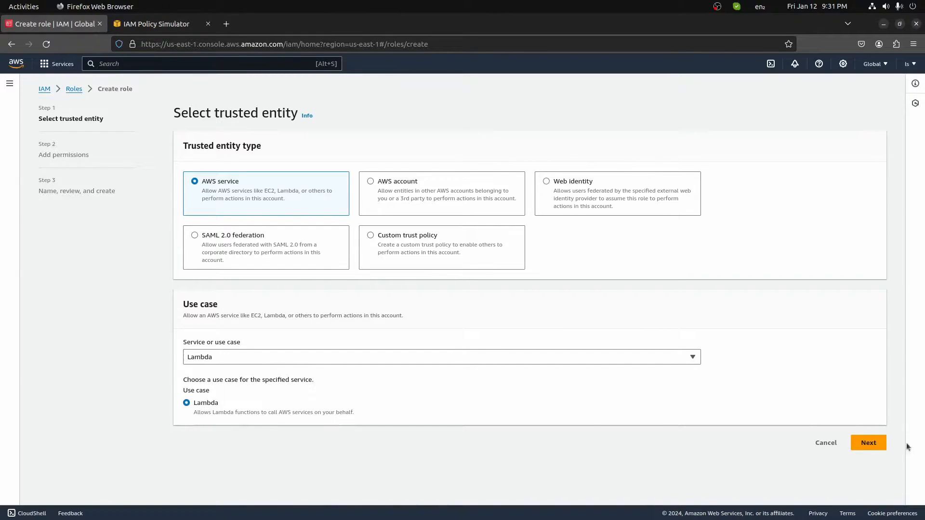
{"action": "left_click", "coordinate": [874, 442]}
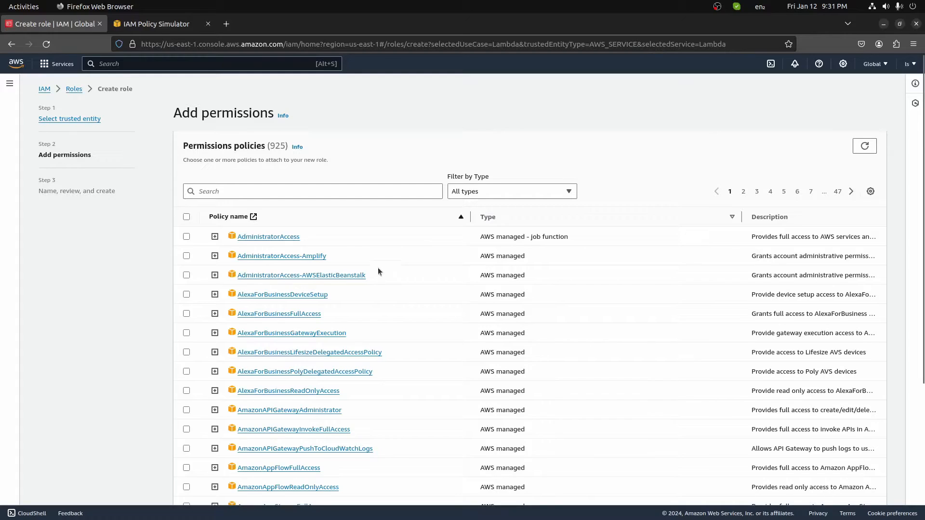
Search policies for 'lamb', select AWSLambdaBasicExecutionRole, and preview its JSON.
{"action": "left_click", "coordinate": [239, 190]}
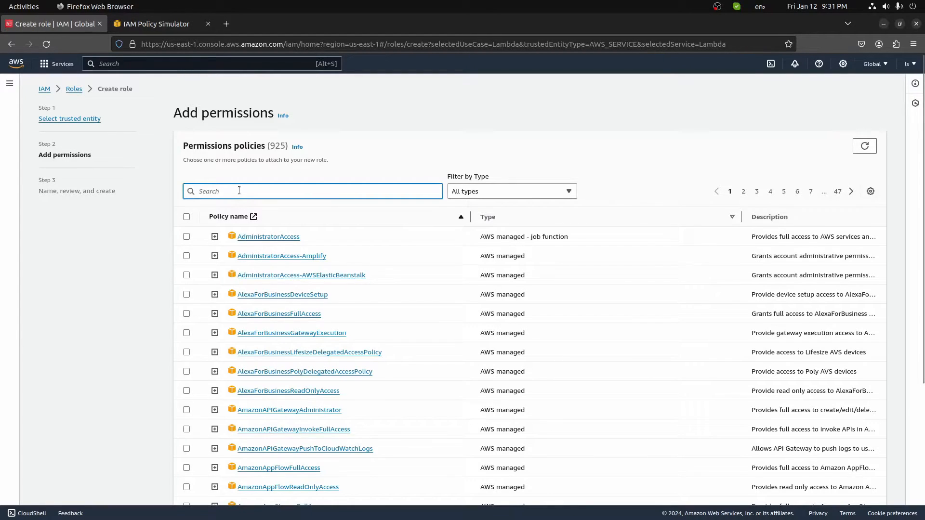
{"action": "type", "text": "lambda"}
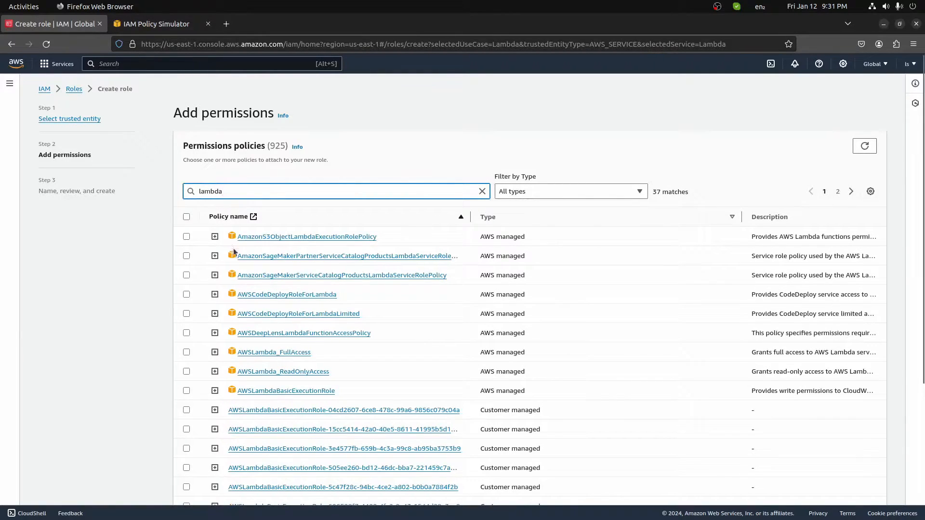
{"action": "left_click", "coordinate": [186, 391]}
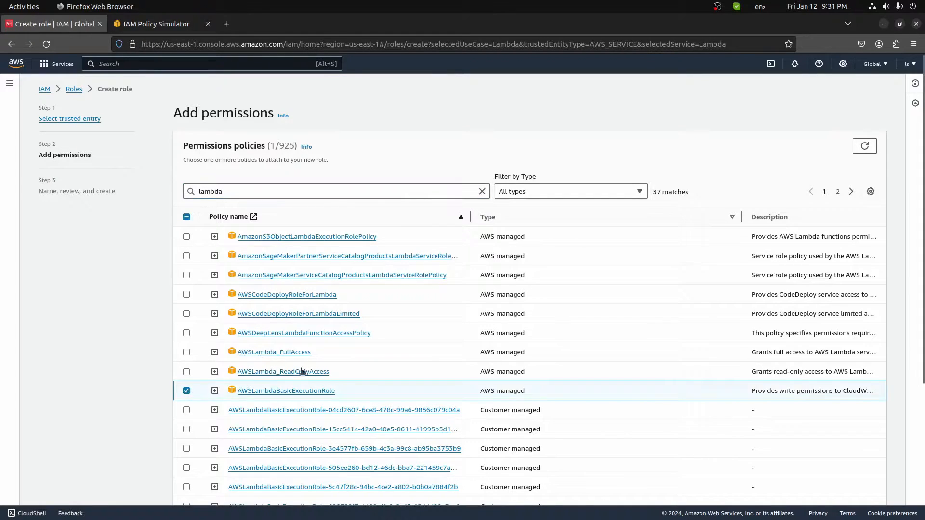
{"action": "left_click", "coordinate": [215, 391]}
{"action": "scroll", "coordinate": [308, 275], "scroll_direction": "down", "scroll_amount": 3}
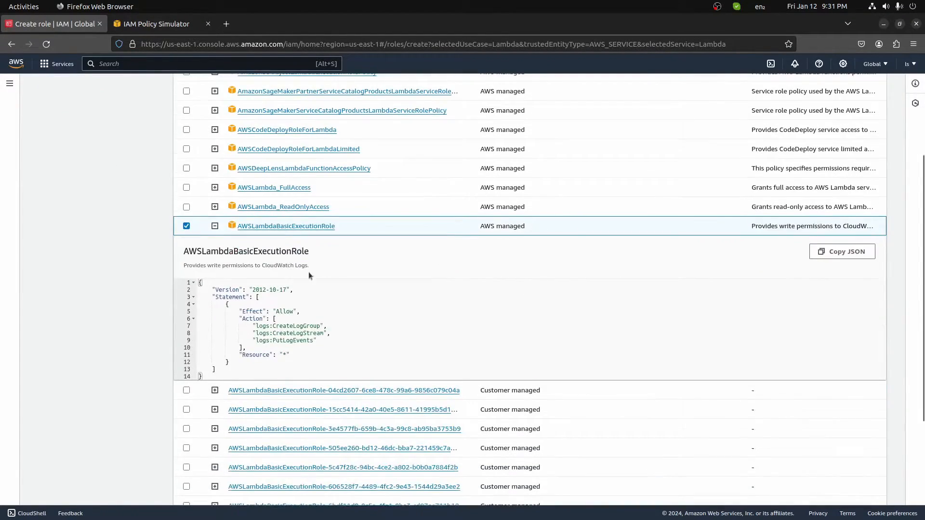
{"action": "left_click", "coordinate": [215, 226]}
{"action": "scroll", "coordinate": [698, 458], "scroll_direction": "down", "scroll_amount": 1}
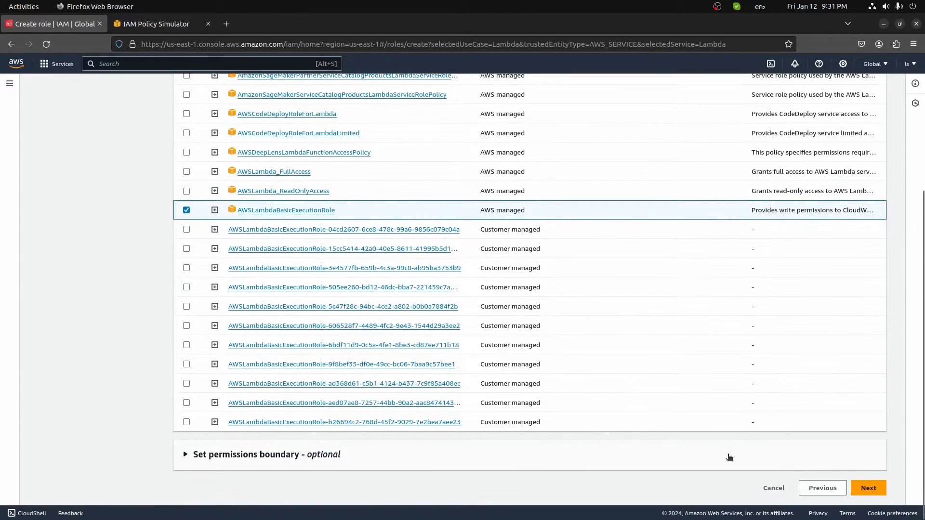
Expand and collapse the Set permissions boundary section, then proceed to naming the role.
{"action": "left_click", "coordinate": [215, 453]}
{"action": "scroll", "coordinate": [172, 441], "scroll_direction": "down", "scroll_amount": 1}
{"action": "scroll", "coordinate": [172, 441], "scroll_direction": "down", "scroll_amount": 2}
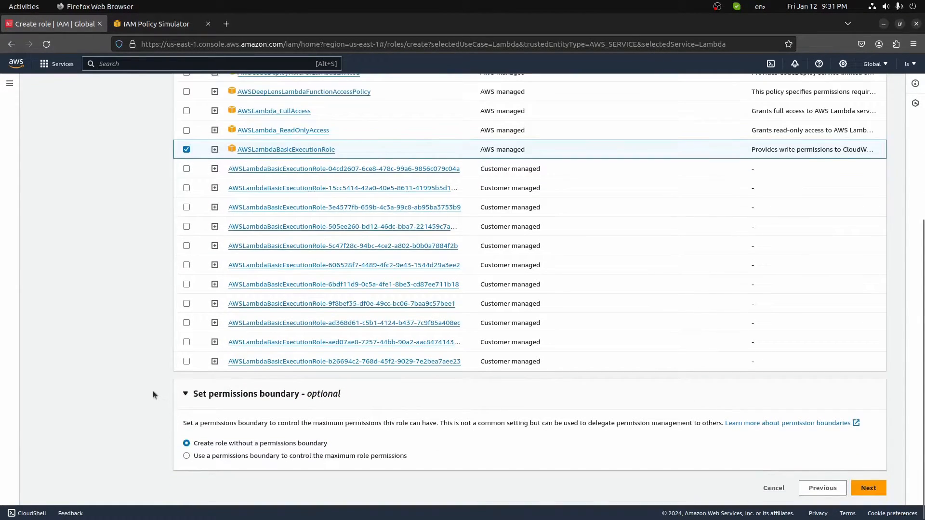
{"action": "left_click", "coordinate": [189, 393]}
{"action": "left_click", "coordinate": [871, 488]}
Enter lambdaBasicExecutionRoleCustom as the role name.
{"action": "left_click", "coordinate": [224, 151]}
{"action": "type", "text": "lambda"}
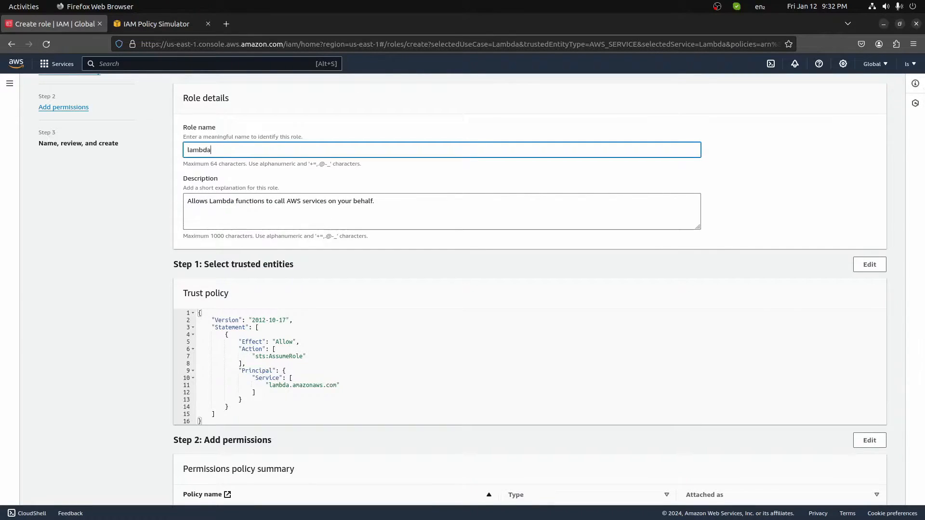
{"action": "type", "text": "basice"}
{"action": "key", "text": "BackSpace"}
{"action": "key", "text": "BackSpace"}
{"action": "key", "text": "BackSpace"}
{"action": "key", "text": "BackSpace"}
{"action": "key", "text": "BackSpace"}
{"action": "key", "text": "BackSpace"}
{"action": "key", "text": "BackSpace"}
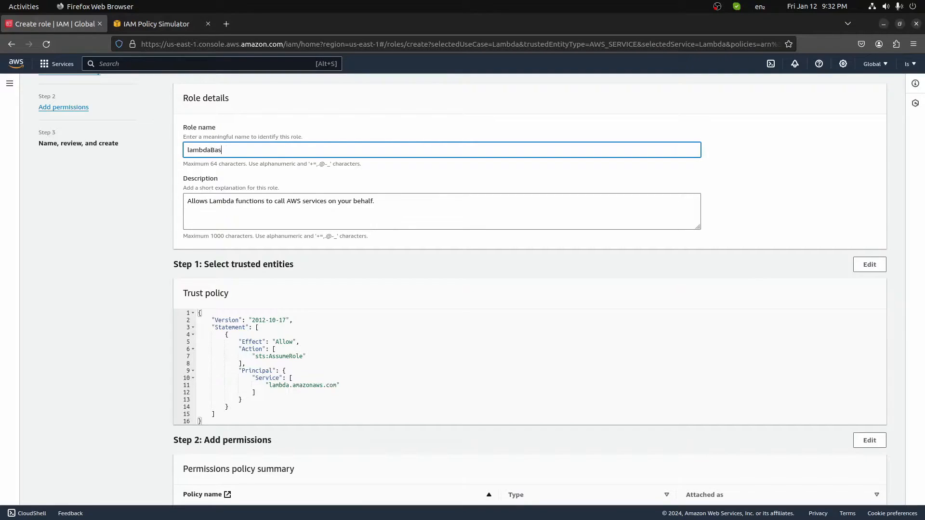
{"action": "type", "text": "ExecutionRoleCustom"}
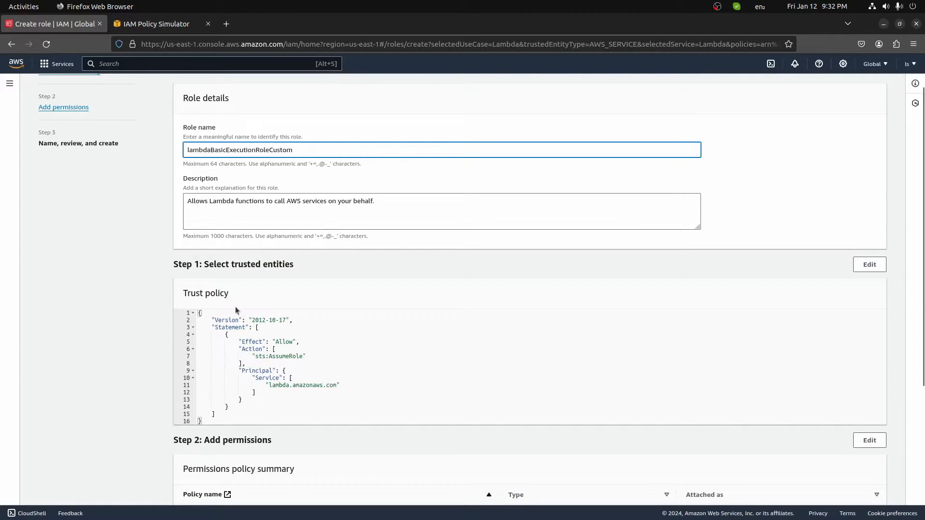
Create the role and duplicate the Roles browser tab.
{"action": "scroll", "coordinate": [513, 283], "scroll_direction": "down", "scroll_amount": 3}
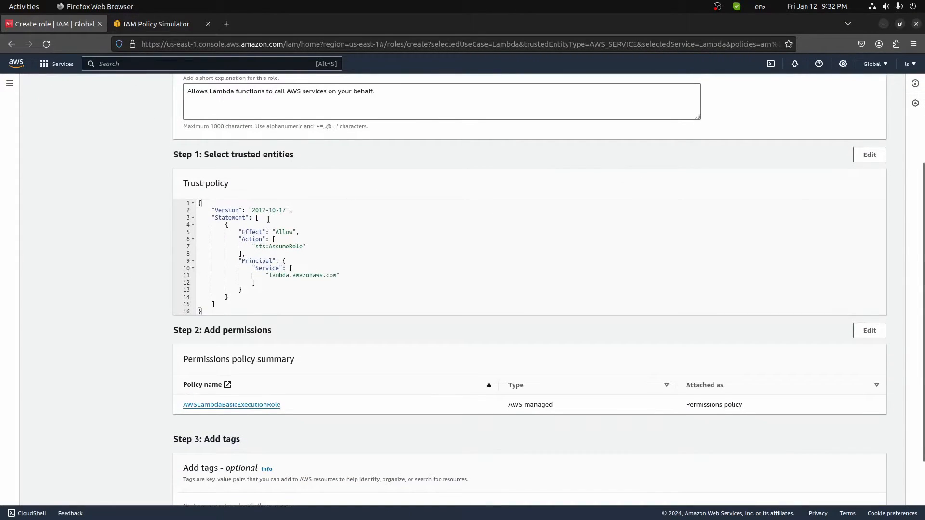
{"action": "scroll", "coordinate": [336, 301], "scroll_direction": "down", "scroll_amount": 2}
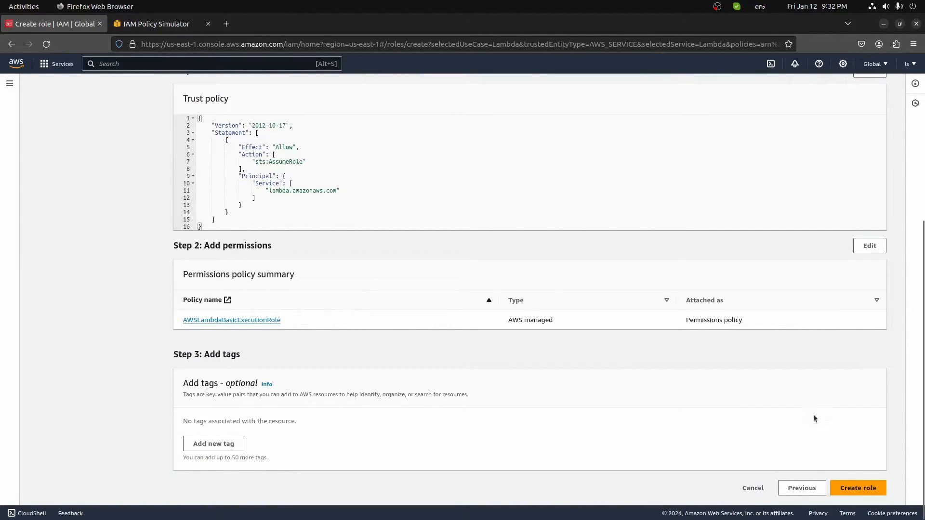
{"action": "left_click", "coordinate": [850, 488]}
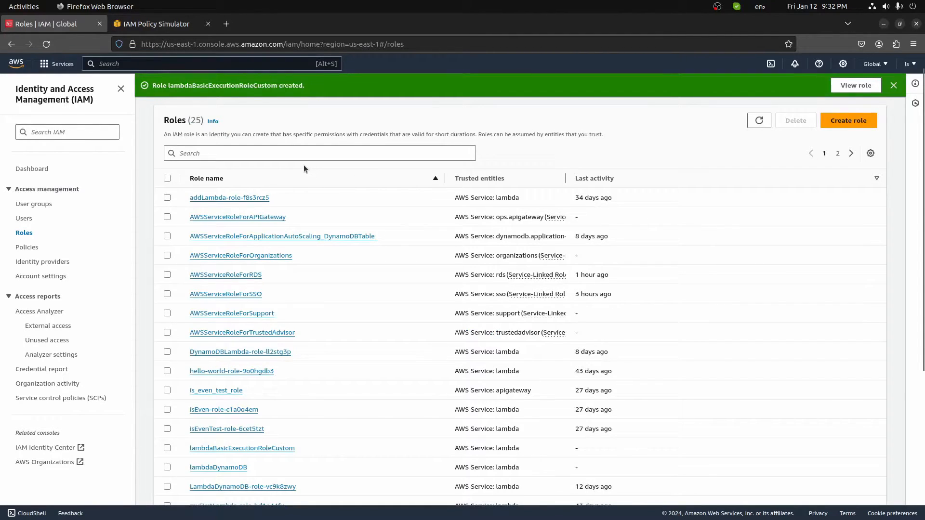
{"action": "right_click", "coordinate": [66, 29]}
{"action": "left_click", "coordinate": [99, 86]}
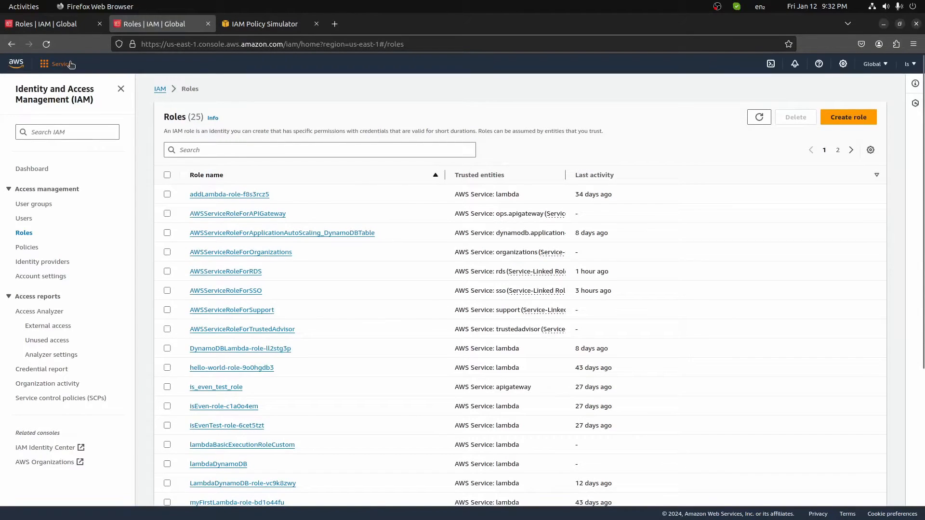
Start a new Lambda function named test with the Python 3.12 runtime.
{"action": "left_click", "coordinate": [60, 63]}
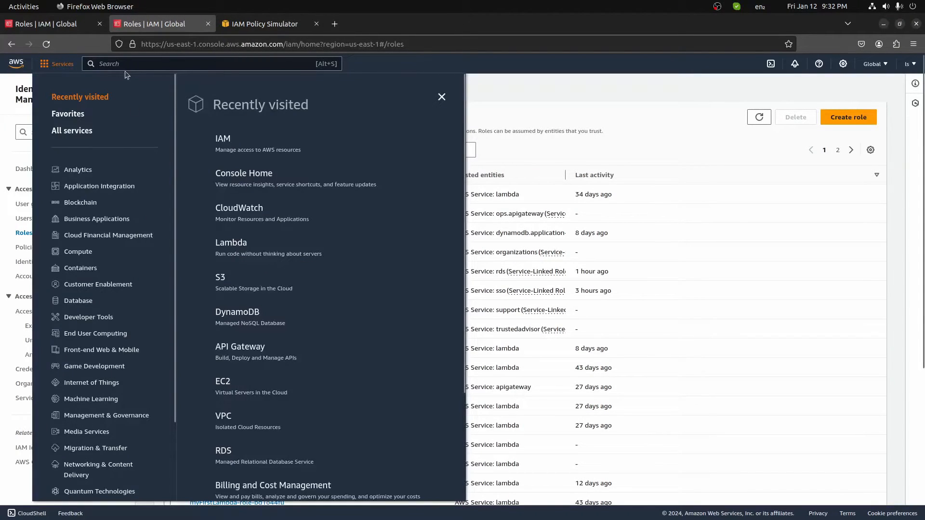
{"action": "left_click", "coordinate": [127, 61]}
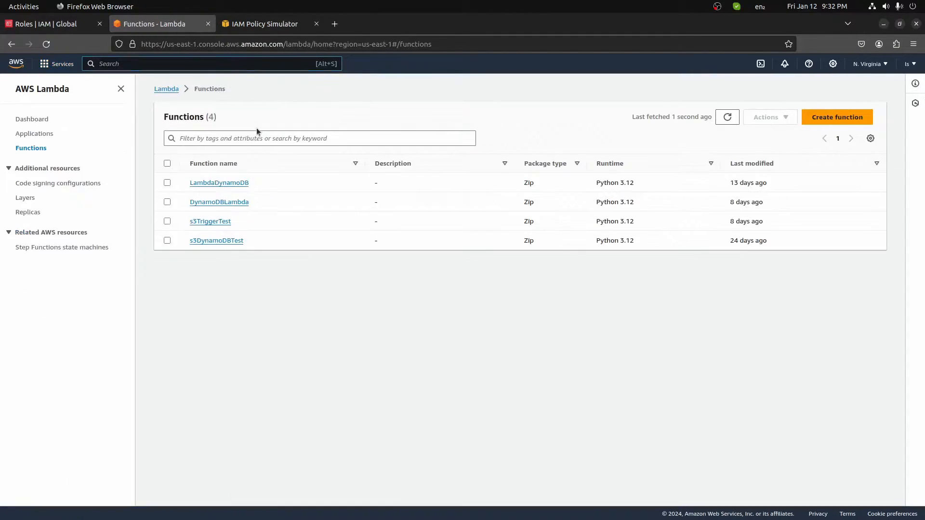
{"action": "left_click", "coordinate": [824, 119]}
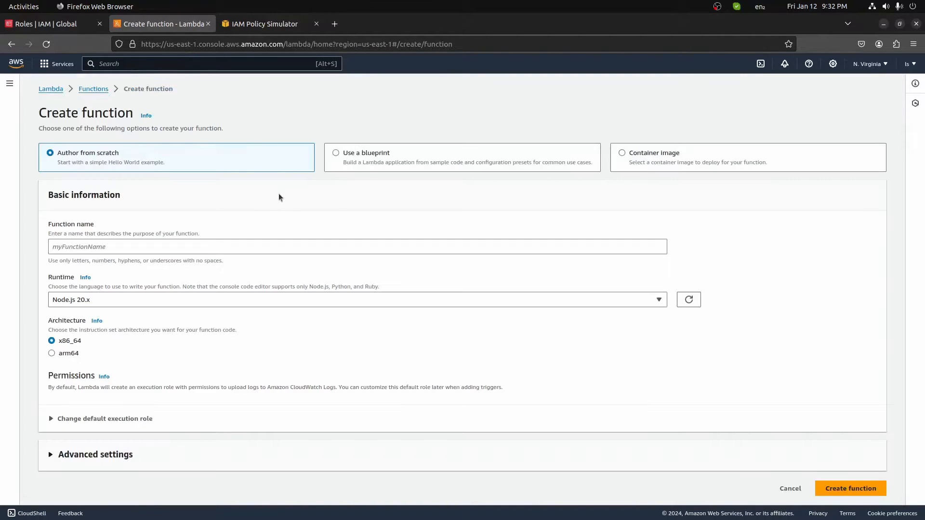
{"action": "left_click", "coordinate": [75, 301]}
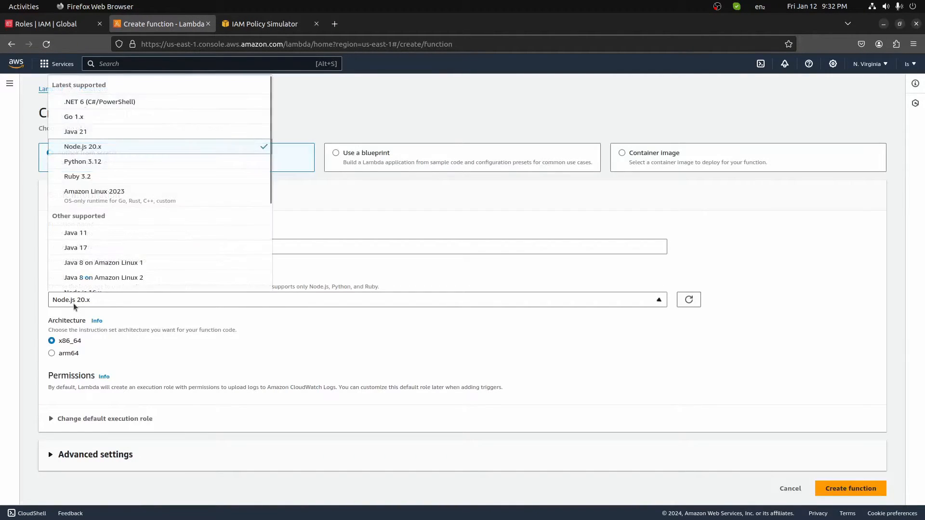
{"action": "left_click", "coordinate": [73, 160]}
{"action": "left_click", "coordinate": [84, 245]}
{"action": "type", "text": "rtest"}
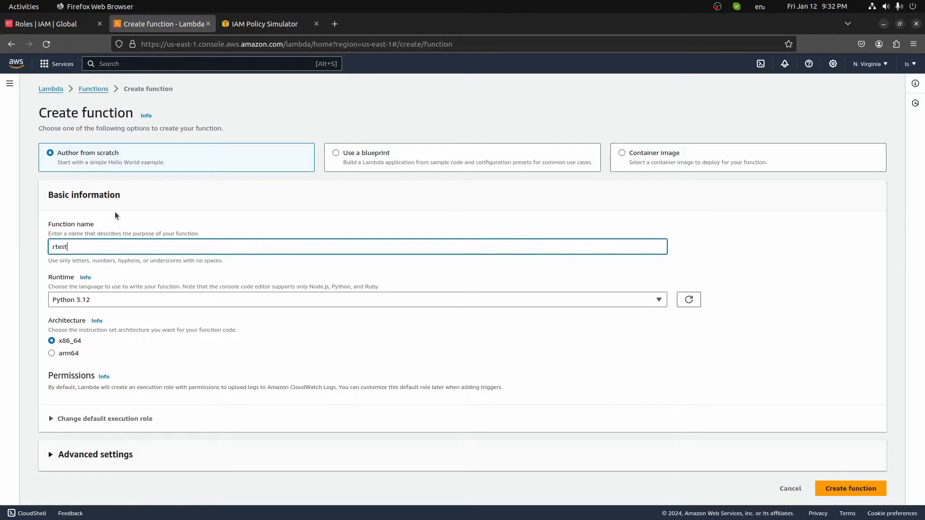
{"action": "key", "text": "BackSpace"}
{"action": "key", "text": "BackSpace"}
{"action": "key", "text": "BackSpace"}
Use existing role lambdaBasicExecutionRoleCustom and create the test function.
{"action": "left_click", "coordinate": [122, 419]}
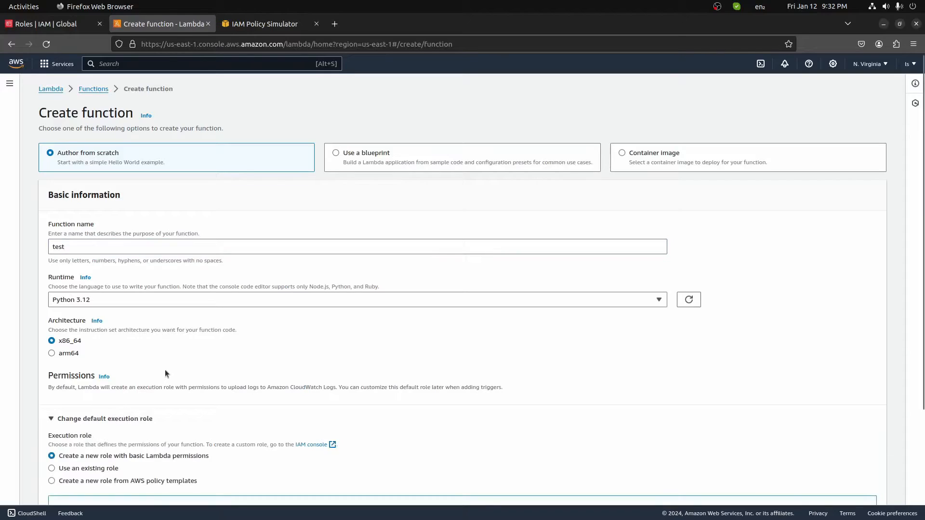
{"action": "scroll", "coordinate": [165, 369], "scroll_direction": "down", "scroll_amount": 3}
{"action": "left_click", "coordinate": [80, 331]}
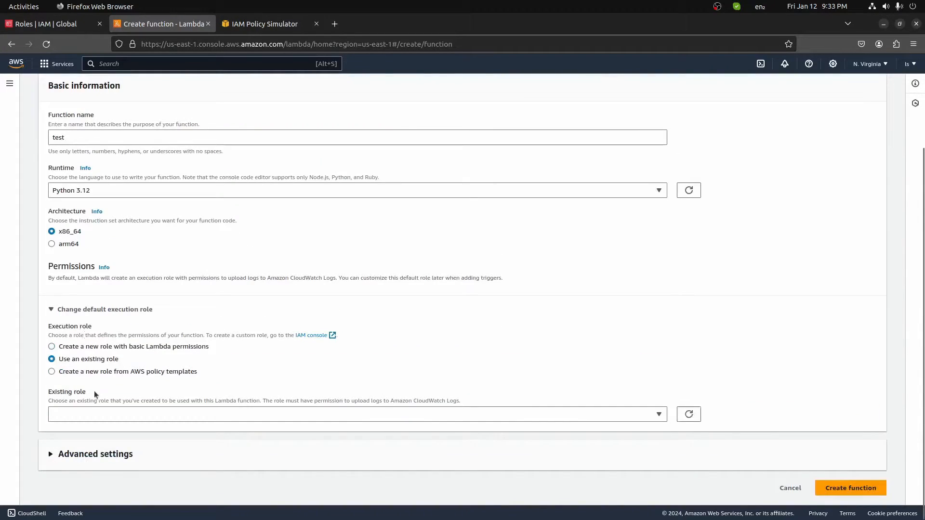
{"action": "left_click", "coordinate": [85, 417]}
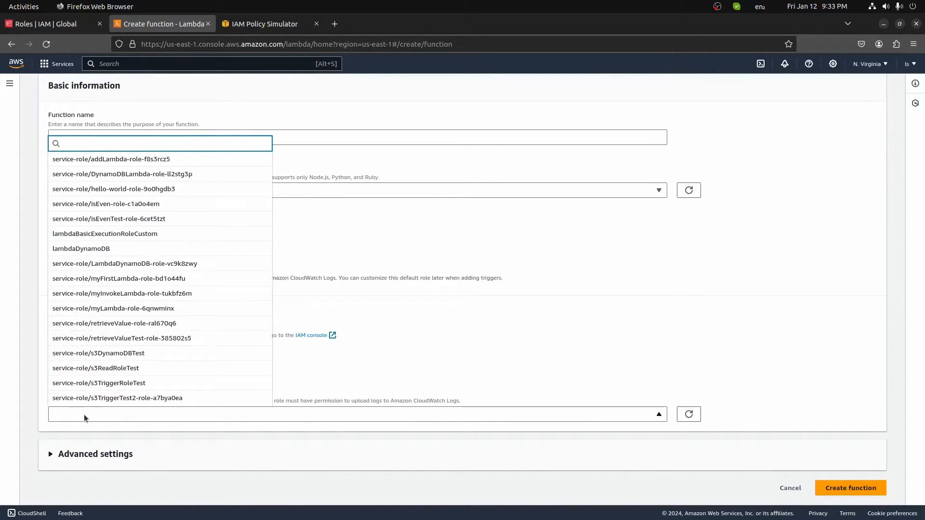
{"action": "left_click", "coordinate": [137, 234]}
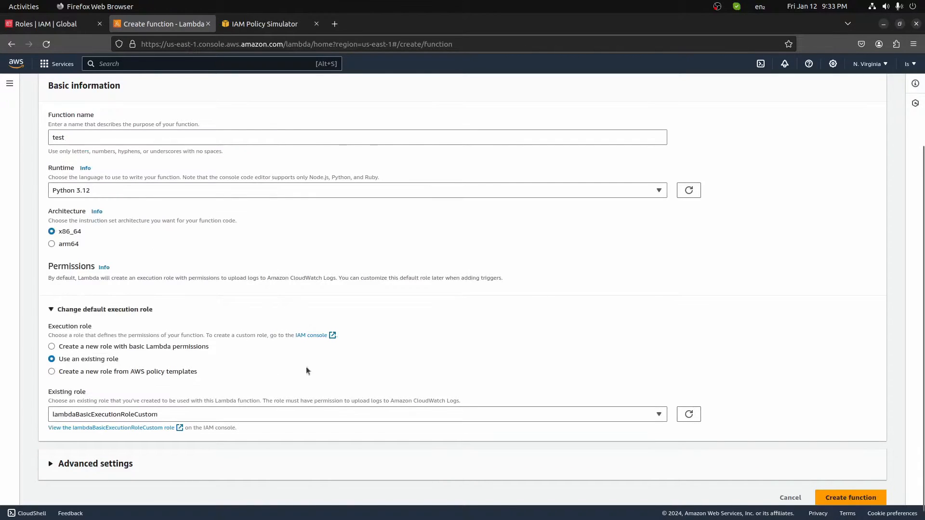
{"action": "left_click", "coordinate": [836, 496]}
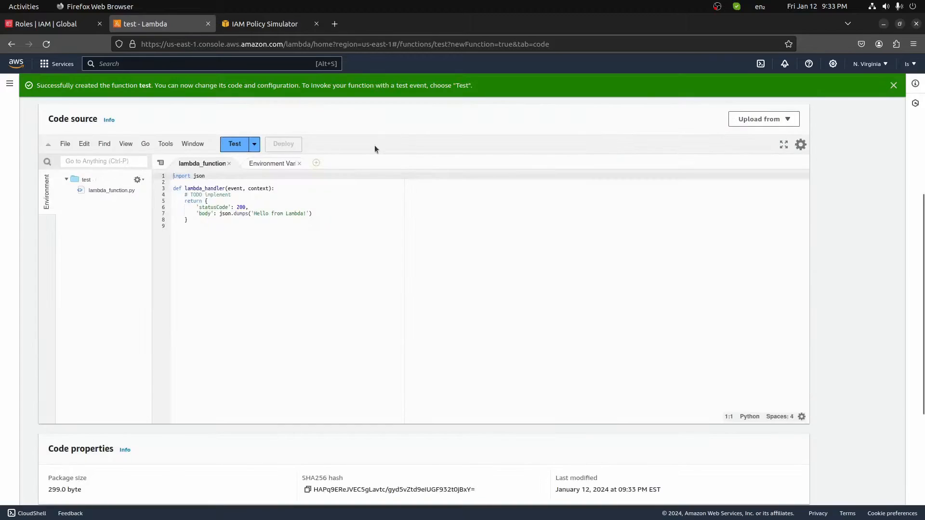
Open the function's execution role lambdaBasicExecutionRoleCustom in IAM from its configuration.
{"action": "left_click", "coordinate": [174, 196]}
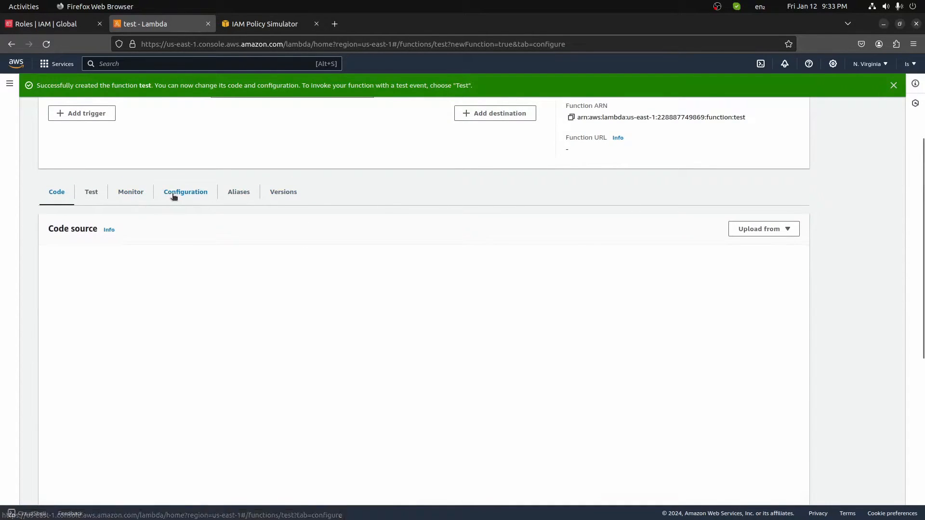
{"action": "scroll", "coordinate": [246, 284], "scroll_direction": "down", "scroll_amount": 5}
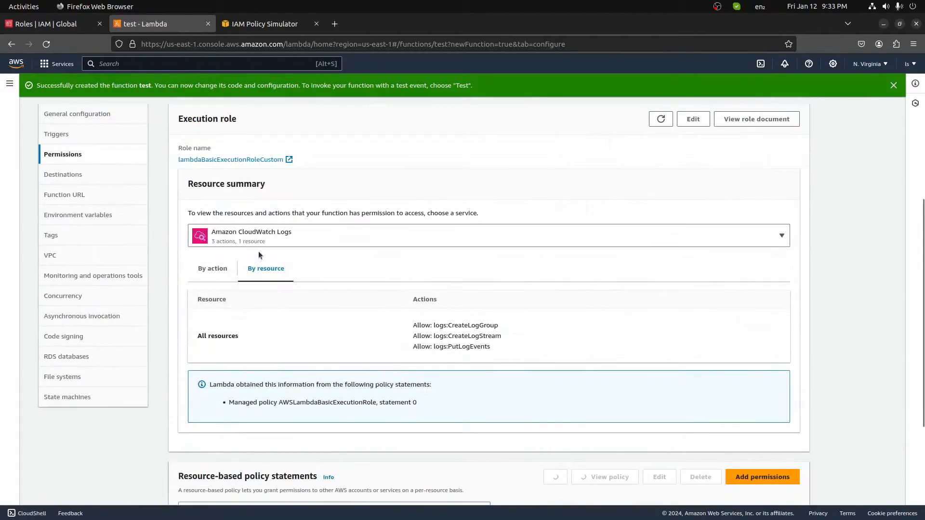
{"action": "left_click", "coordinate": [208, 160]}
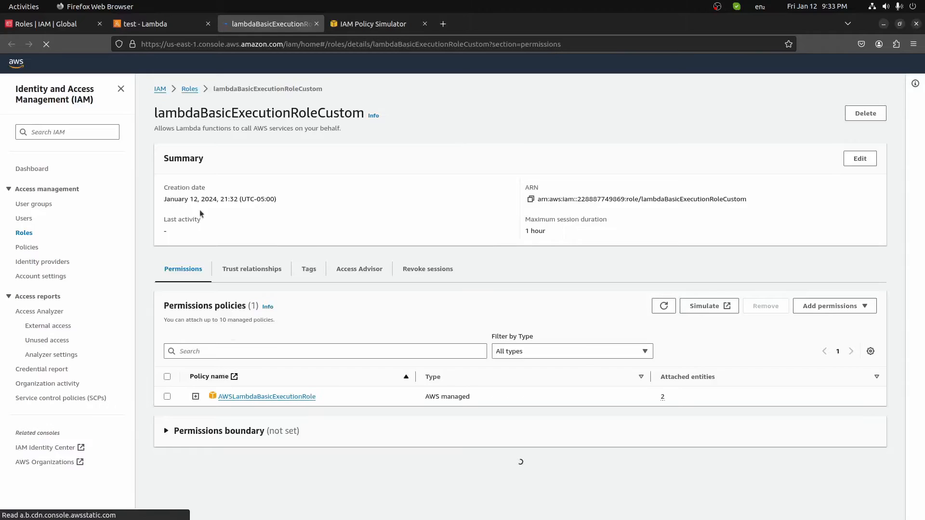
Inspect the AWSLambdaBasicExecutionRole policy's JSON document, then go to the Policies list.
{"action": "left_click", "coordinate": [196, 396]}
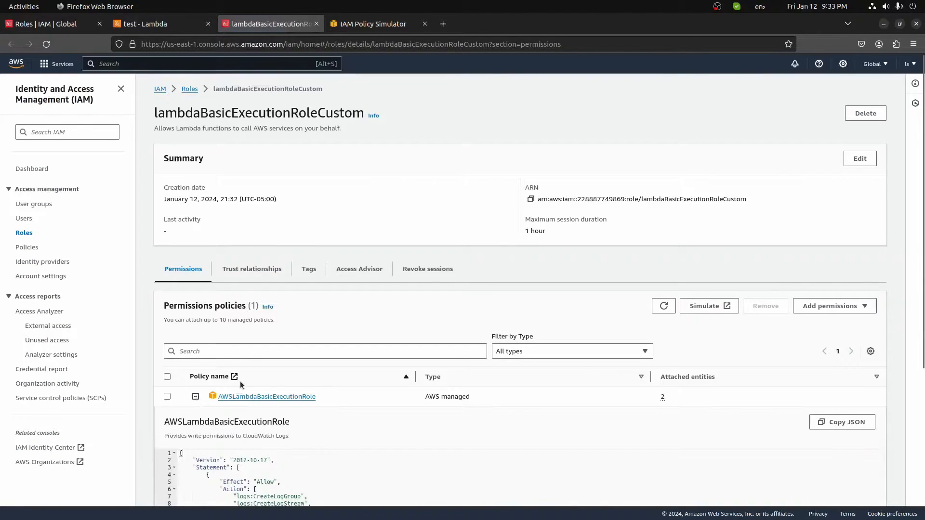
{"action": "scroll", "coordinate": [289, 415], "scroll_direction": "down", "scroll_amount": 3}
{"action": "right_click", "coordinate": [140, 302]}
{"action": "left_click", "coordinate": [283, 284]}
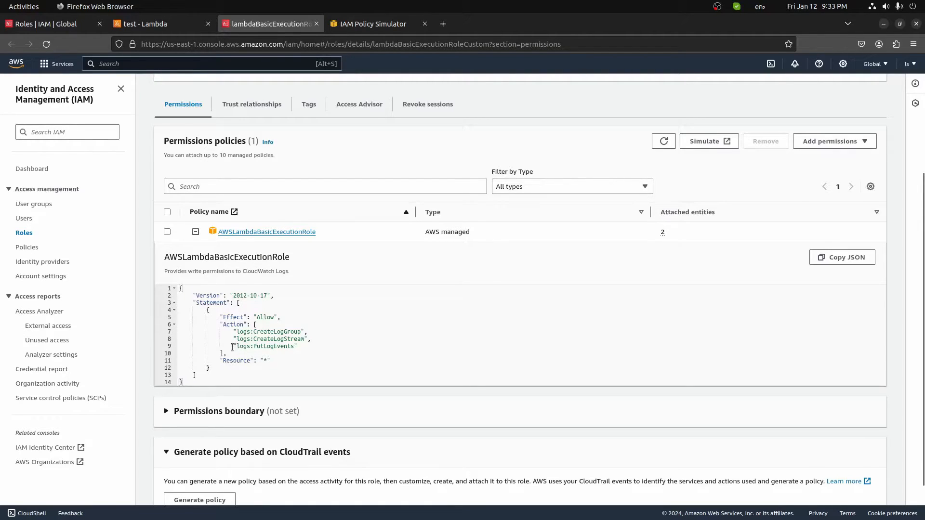
{"action": "left_click", "coordinate": [19, 247]}
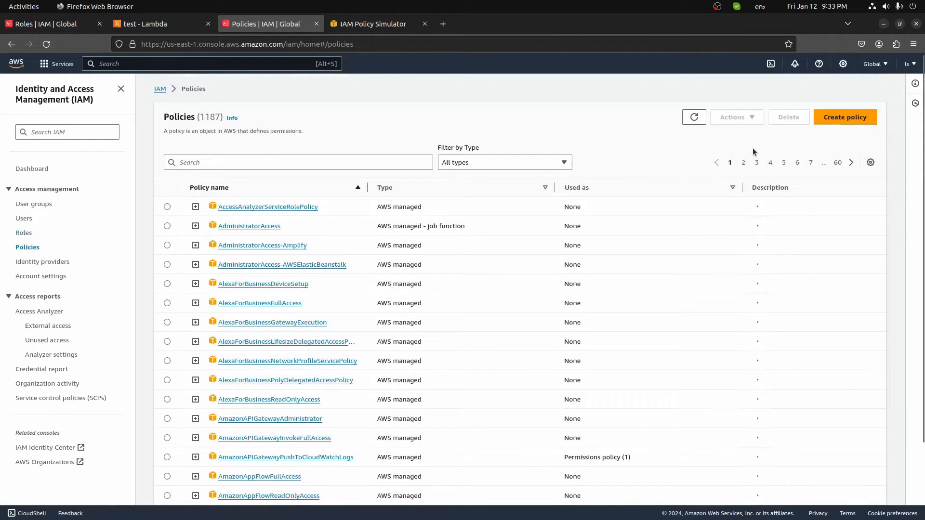
Start a new policy with Lambda as its service.
{"action": "left_click", "coordinate": [847, 120]}
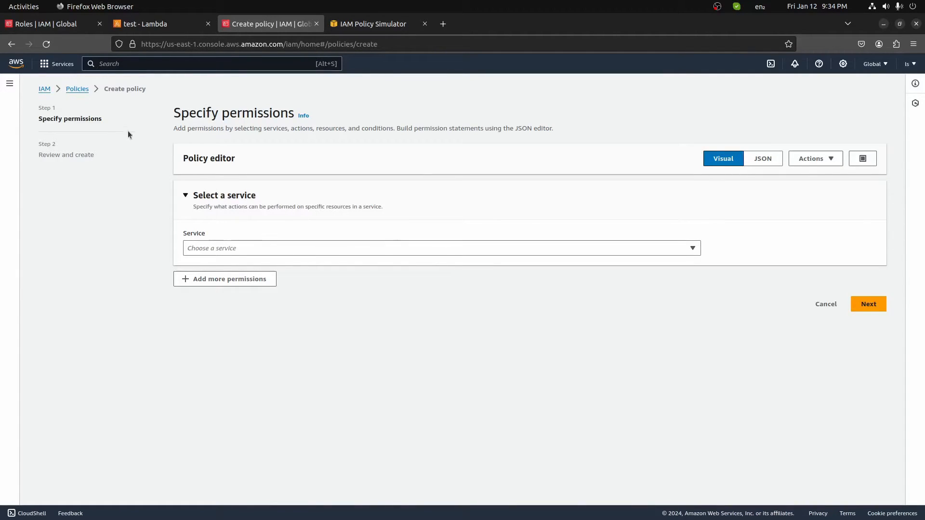
{"action": "left_click", "coordinate": [258, 247]}
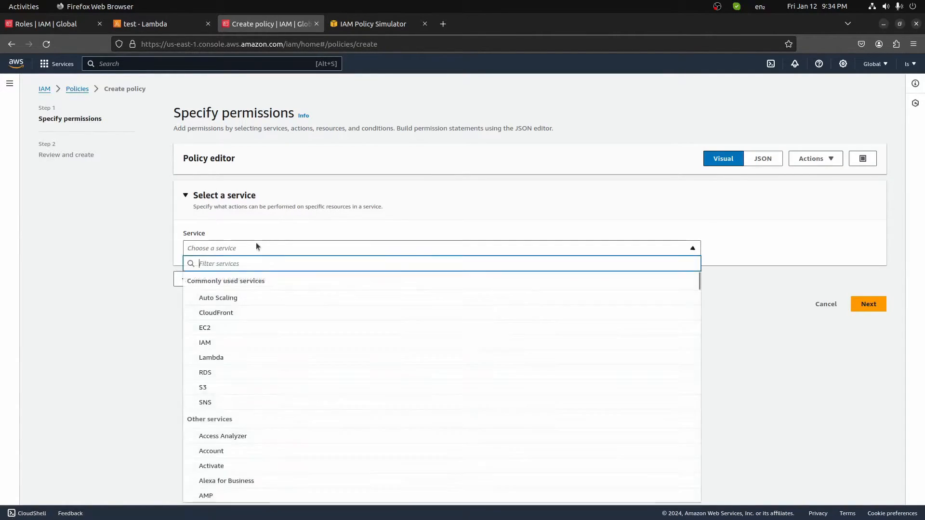
{"action": "left_click", "coordinate": [209, 177]}
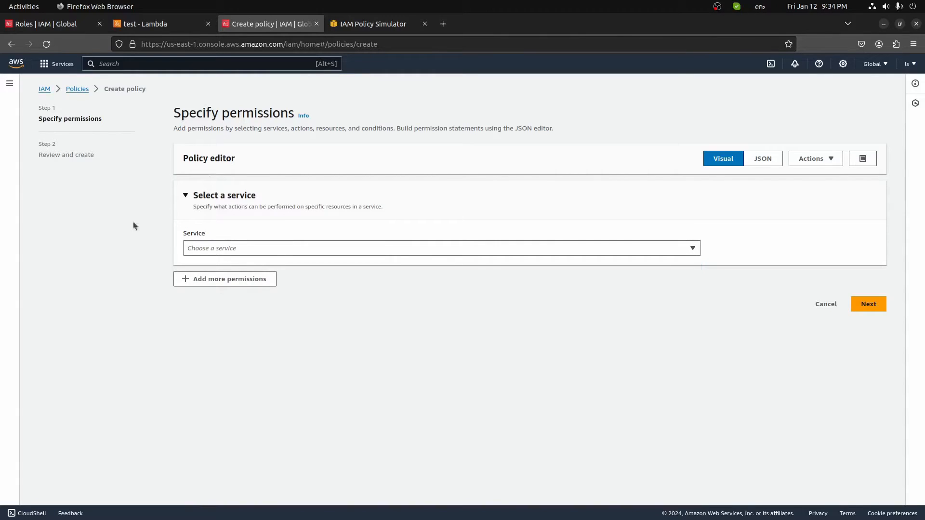
{"action": "left_click", "coordinate": [268, 247]}
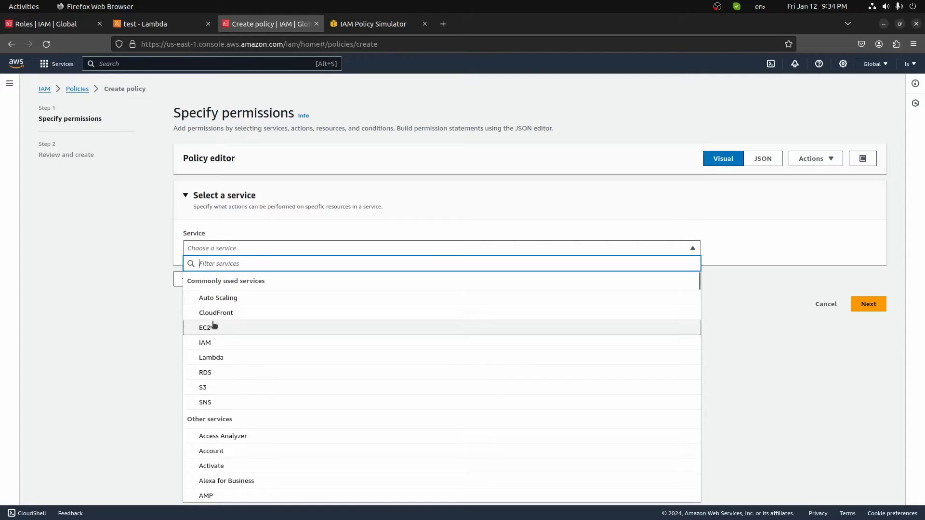
{"action": "left_click", "coordinate": [218, 357]}
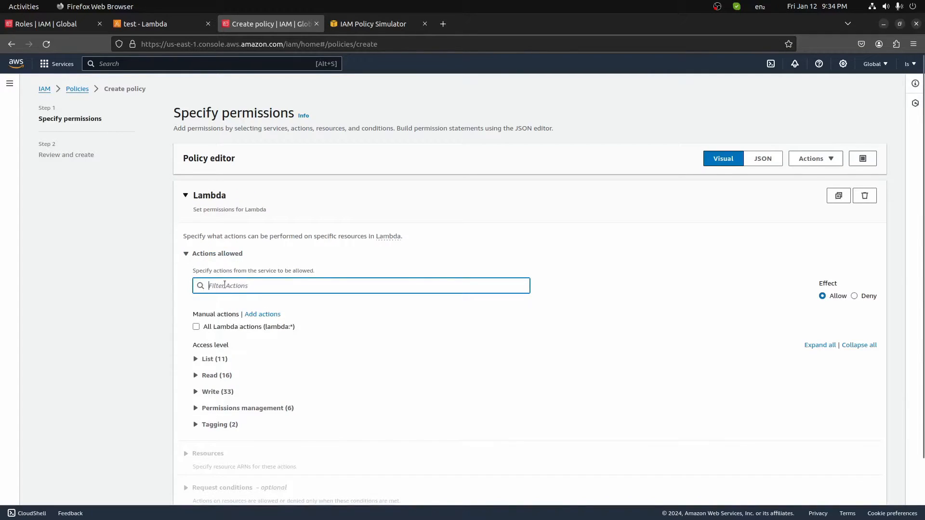
{"action": "scroll", "coordinate": [186, 315], "scroll_direction": "down", "scroll_amount": 2}
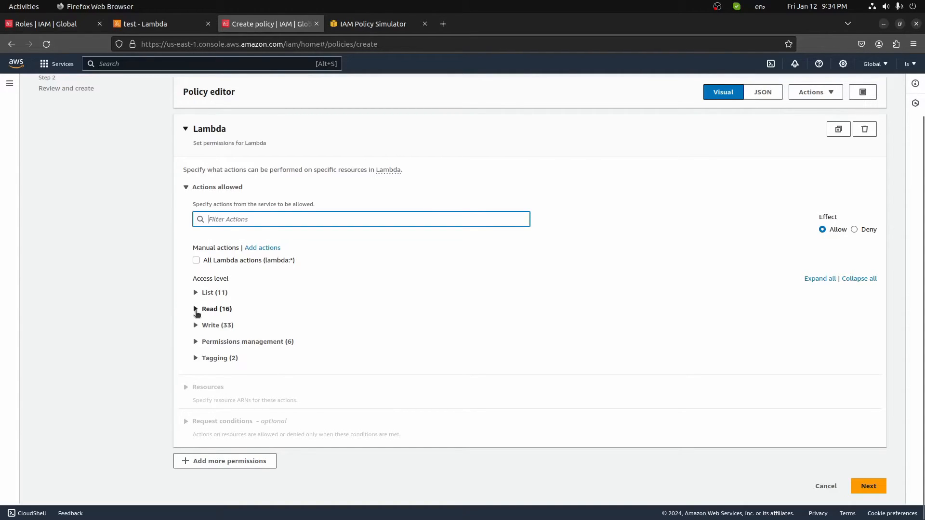
Allow Lambda read actions GetFunctionConfiguration and GetLayerVersion, plus the write action InvokeFunction.
{"action": "left_click", "coordinate": [196, 308]}
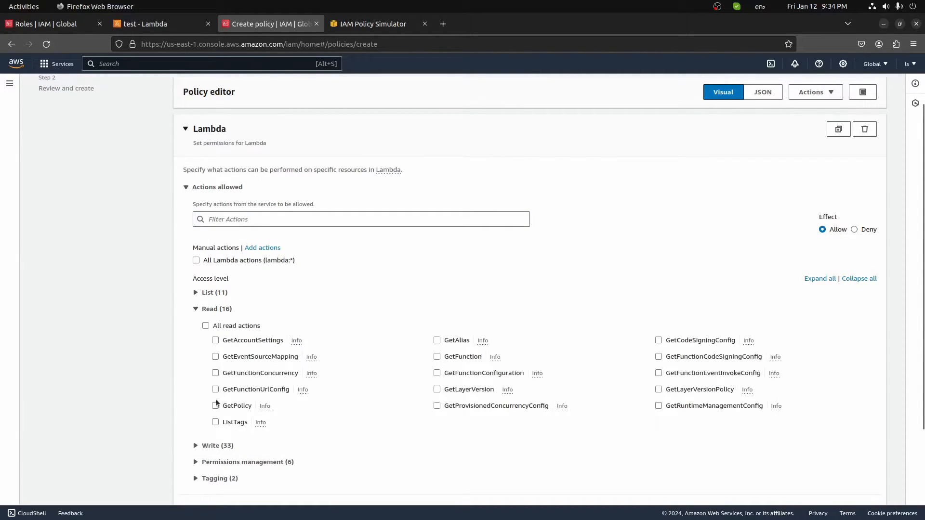
{"action": "scroll", "coordinate": [510, 383], "scroll_direction": "down", "scroll_amount": 3}
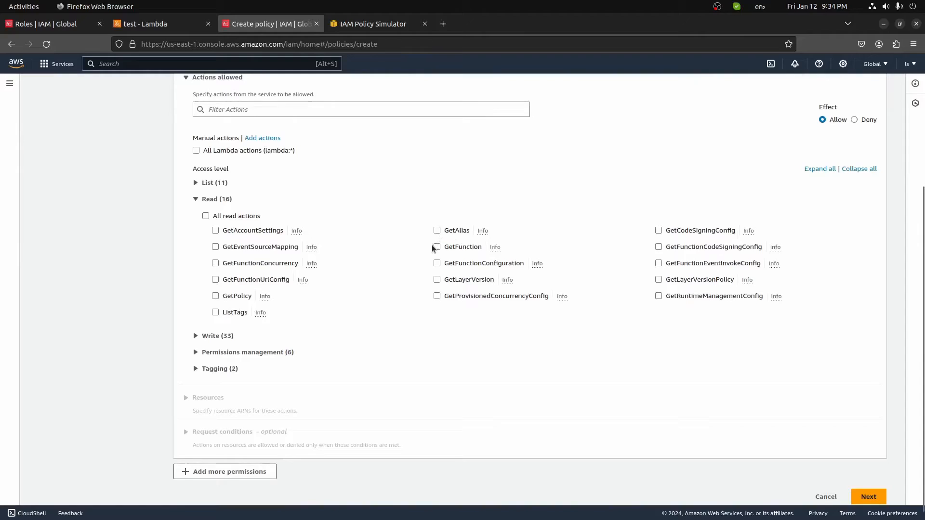
{"action": "left_click", "coordinate": [437, 261]}
{"action": "left_click", "coordinate": [437, 275]}
{"action": "left_click", "coordinate": [195, 194]}
{"action": "left_click", "coordinate": [195, 211]}
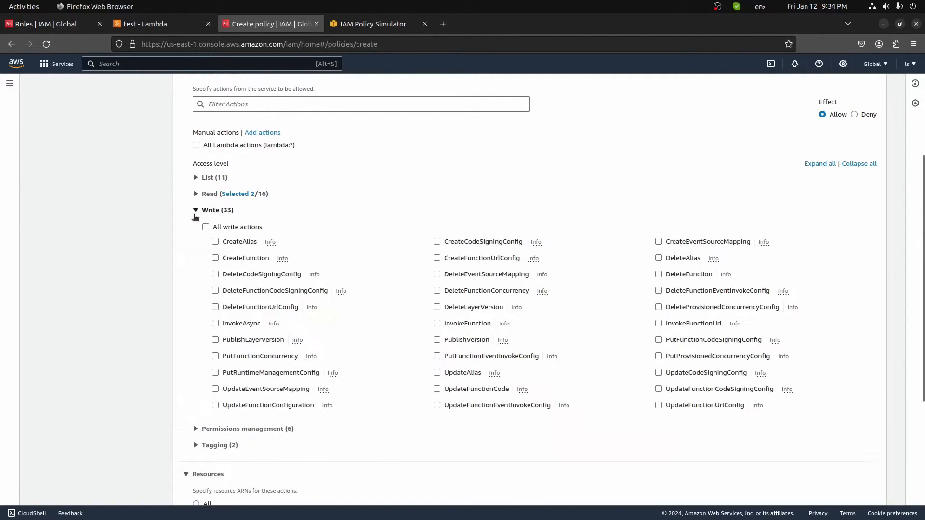
{"action": "left_click", "coordinate": [215, 259]}
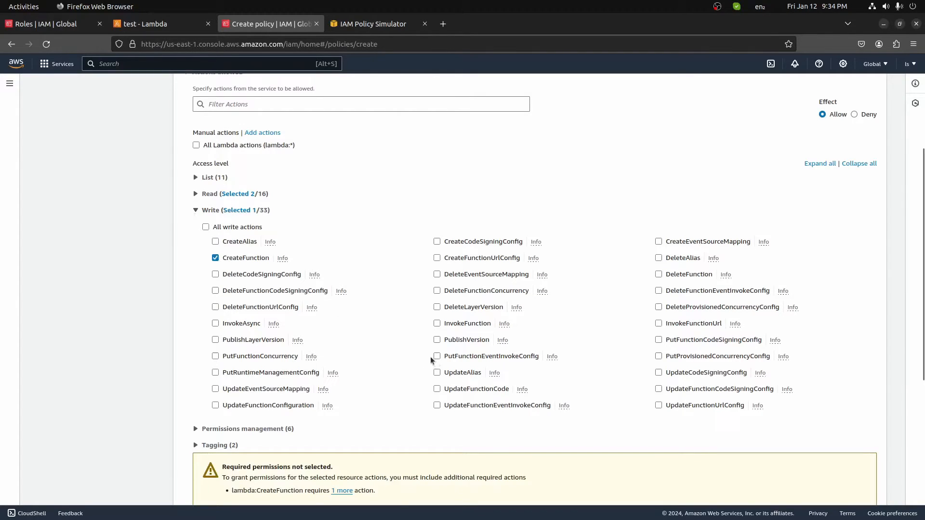
{"action": "left_click", "coordinate": [218, 258]}
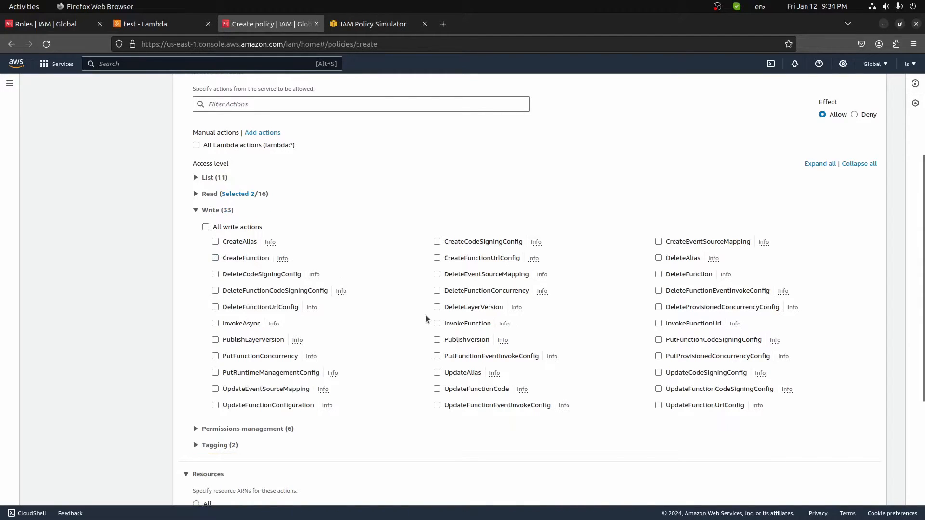
{"action": "left_click", "coordinate": [437, 324]}
{"action": "left_click", "coordinate": [196, 211]}
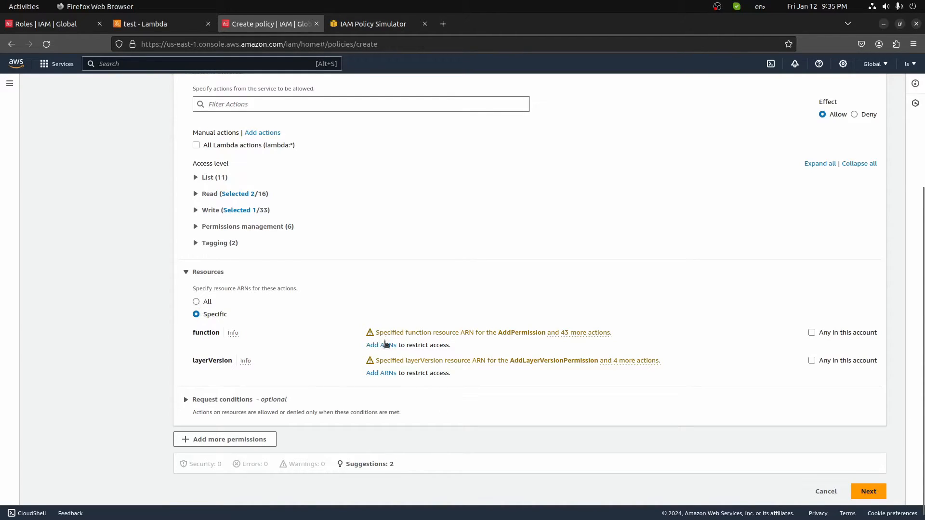
Apply the policy to all resources and continue to the review step.
{"action": "left_click", "coordinate": [383, 345]}
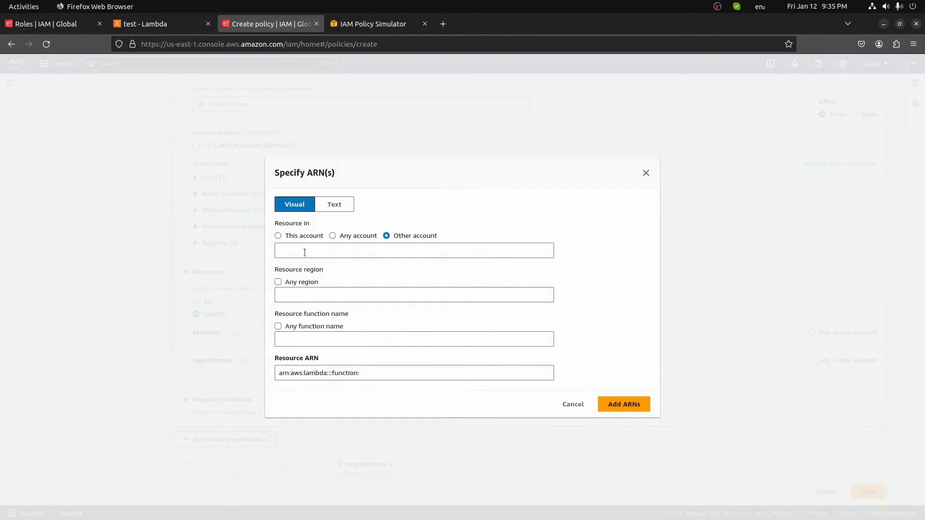
{"action": "left_click", "coordinate": [573, 405]}
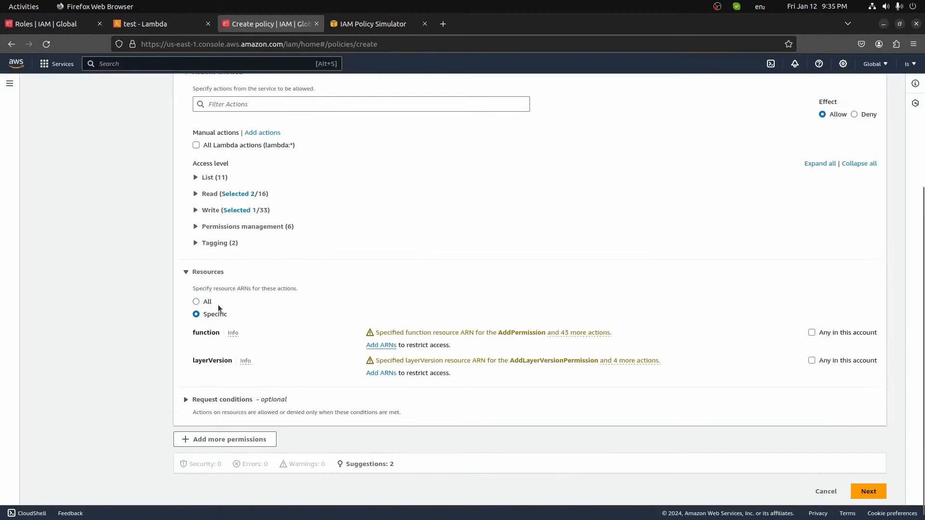
{"action": "left_click", "coordinate": [196, 301]}
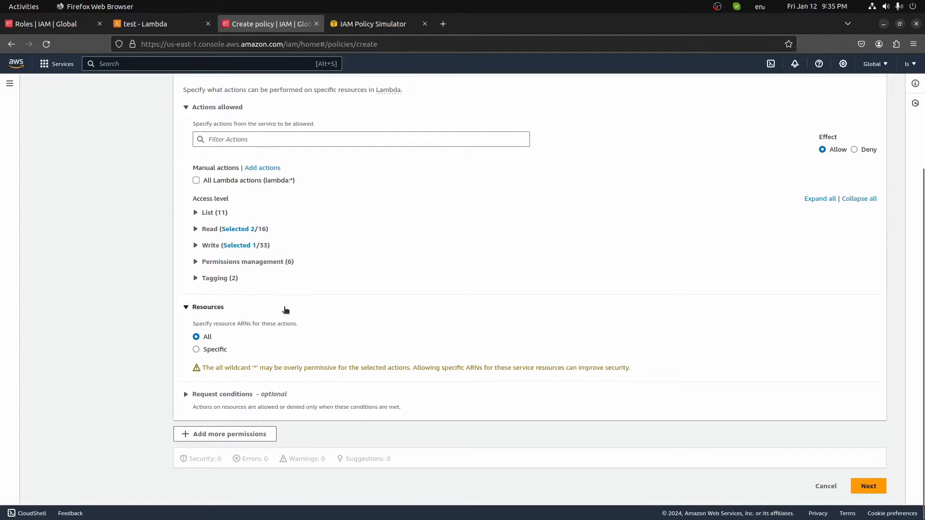
{"action": "left_click", "coordinate": [869, 486]}
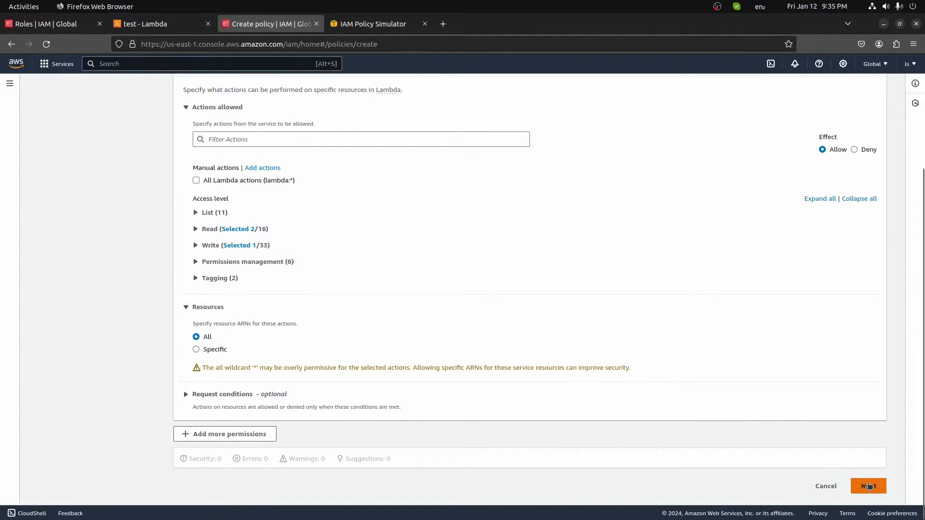
Name the policy lambdaTestPolicy and create it.
{"action": "left_click", "coordinate": [214, 127]}
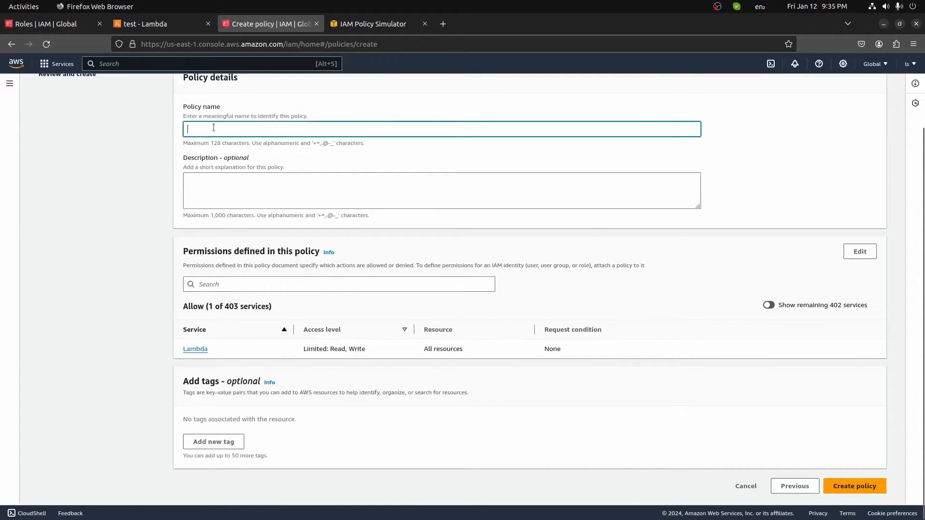
{"action": "type", "text": "lambdaTestPolicy"}
{"action": "left_click", "coordinate": [855, 486]}
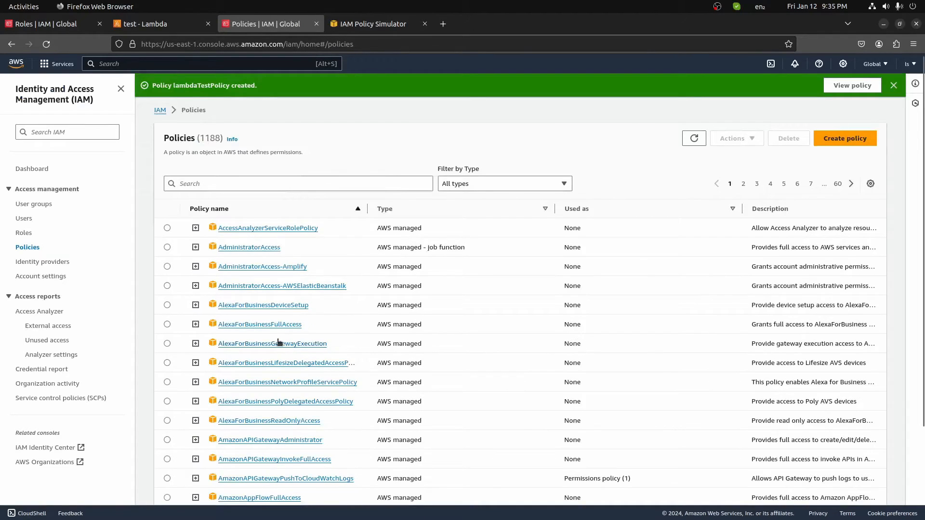
Search policies for 'test' and check lambdaTestPolicy's JSON lists InvokeFunction, GetLayerVersion and GetFunctionConfiguration.
{"action": "left_click", "coordinate": [210, 184]}
{"action": "type", "text": "kamb"}
{"action": "key", "text": "BackSpace"}
{"action": "key", "text": "BackSpace"}
{"action": "key", "text": "BackSpace"}
{"action": "key", "text": "BackSpace"}
{"action": "type", "text": "test"}
{"action": "left_click", "coordinate": [196, 327]}
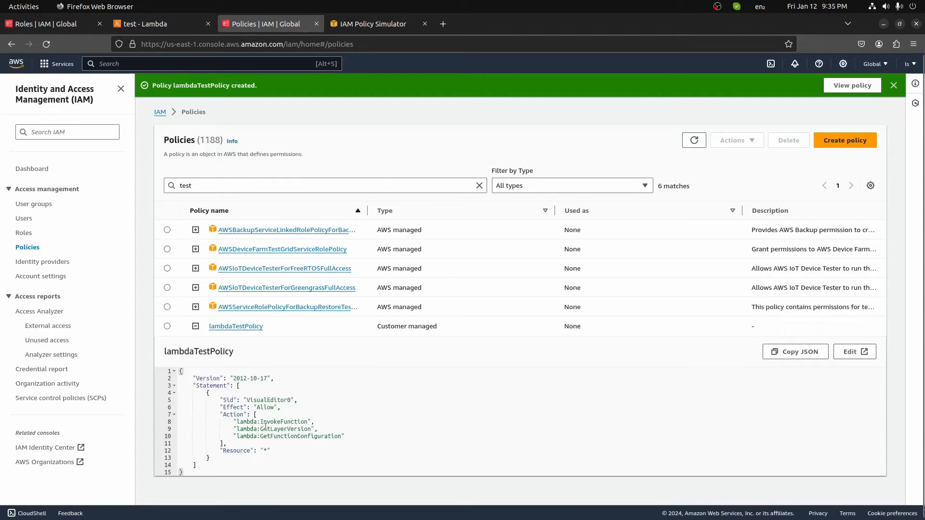
{"action": "double_click", "coordinate": [265, 423]}
{"action": "double_click", "coordinate": [286, 429]}
{"action": "double_click", "coordinate": [291, 436]}
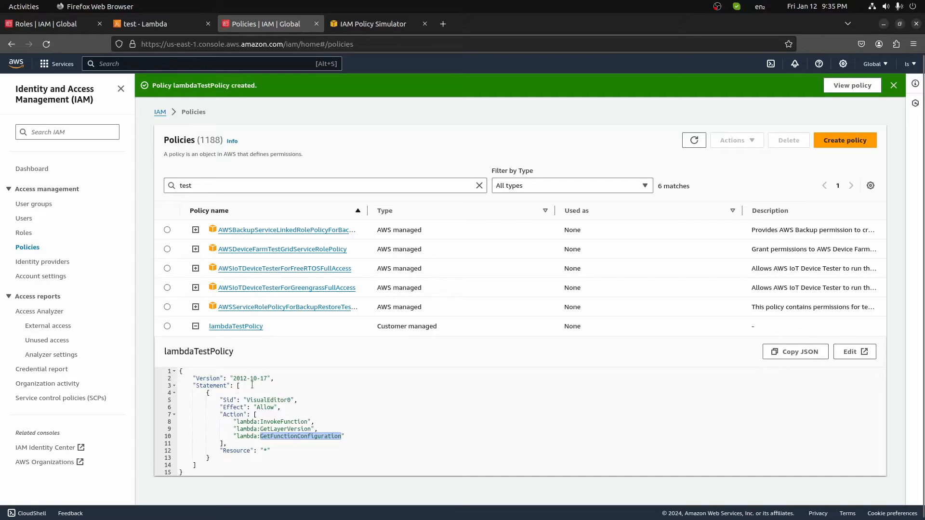
{"action": "left_click", "coordinate": [23, 220]}
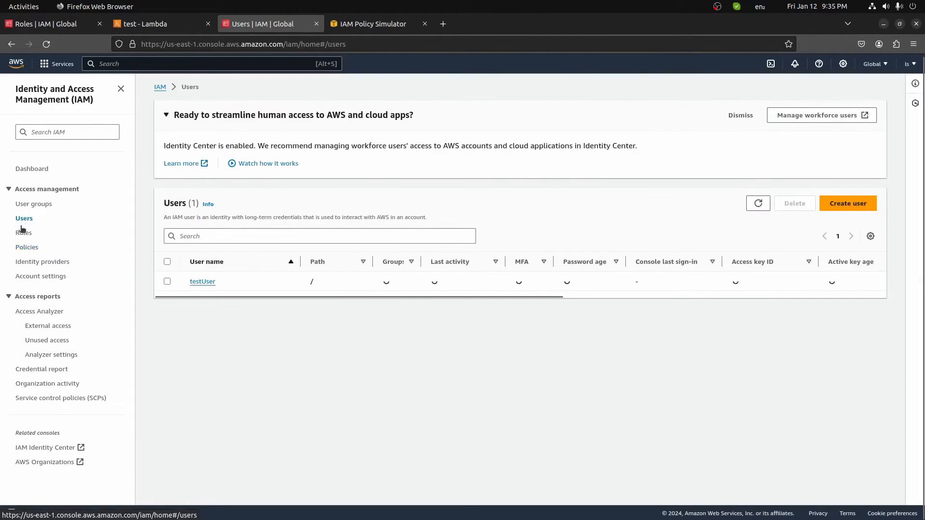
Attach lambdaTestPolicy directly to testUser through Add permissions, found by searching 'test'.
{"action": "left_click", "coordinate": [204, 282]}
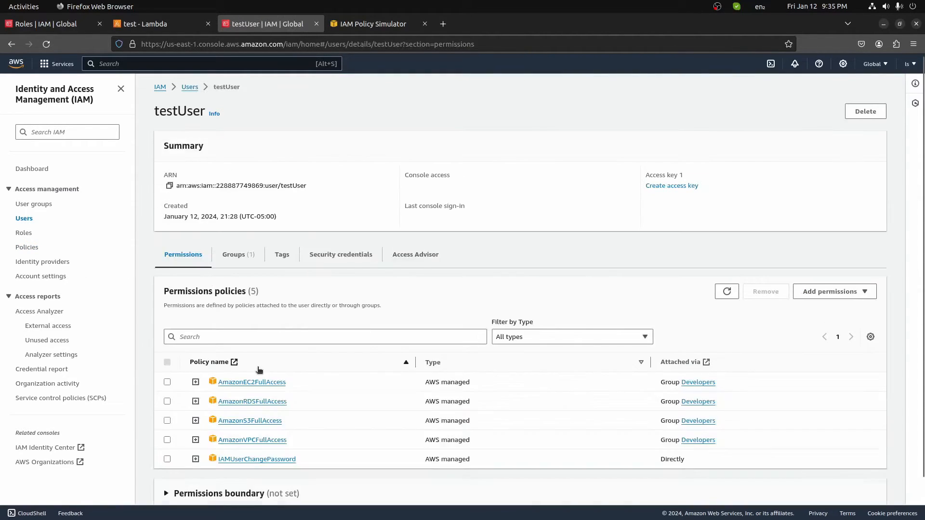
{"action": "left_click", "coordinate": [863, 292]}
{"action": "left_click", "coordinate": [843, 308]}
{"action": "left_click", "coordinate": [530, 205]}
{"action": "left_click", "coordinate": [748, 209]}
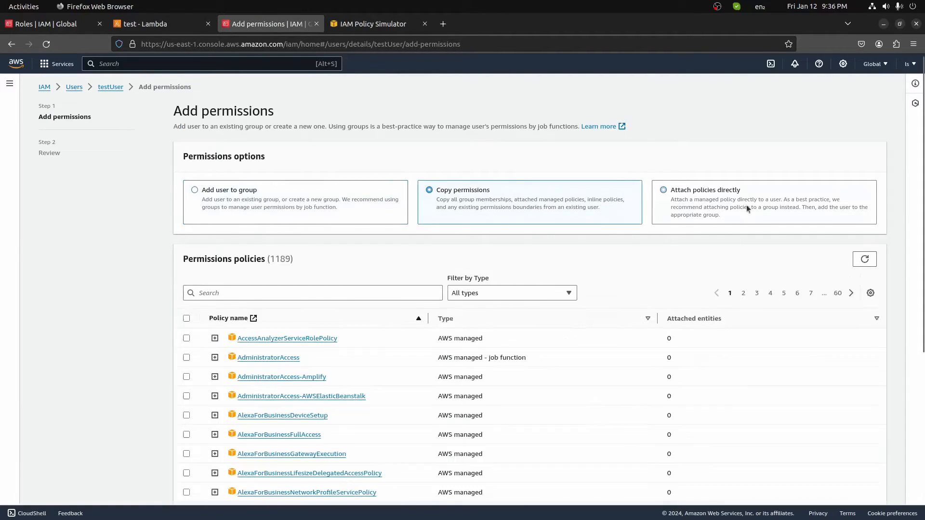
{"action": "left_click", "coordinate": [312, 291]}
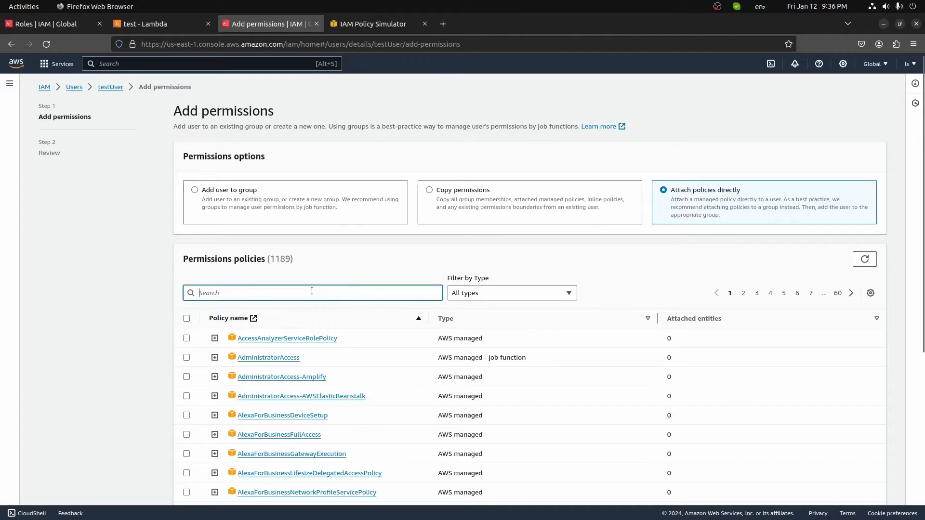
{"action": "type", "text": "test"}
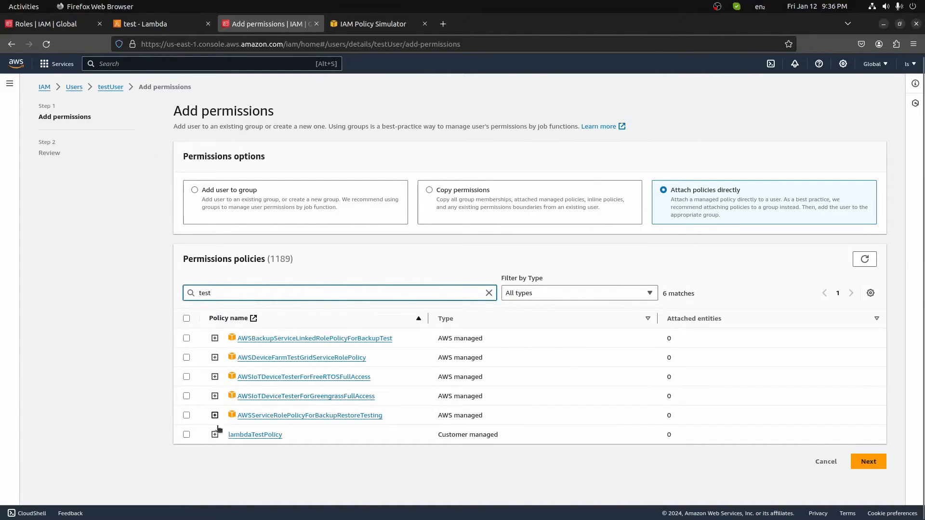
{"action": "left_click", "coordinate": [202, 435]}
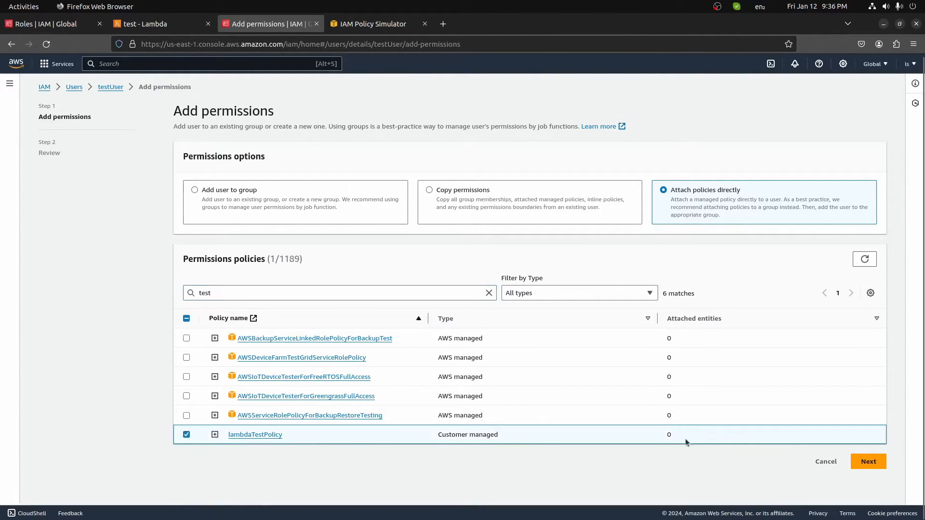
{"action": "left_click", "coordinate": [875, 462]}
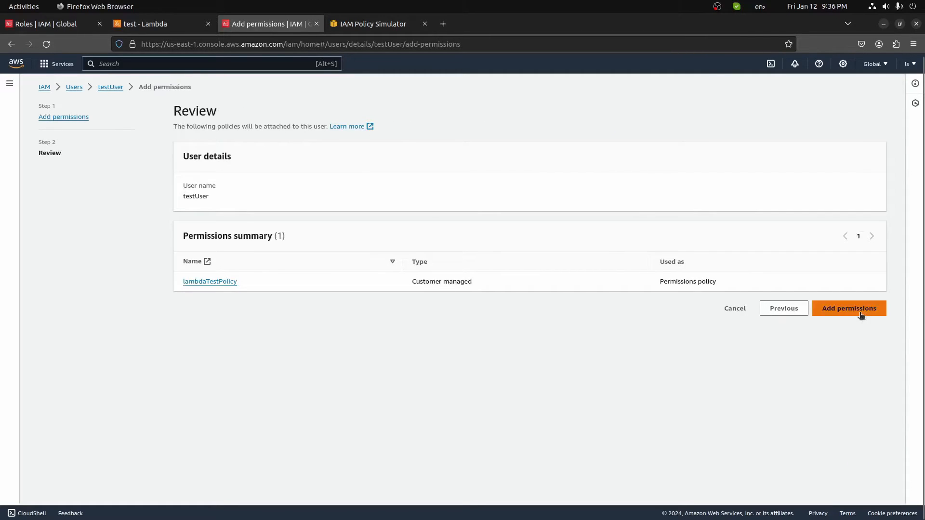
{"action": "left_click", "coordinate": [861, 312]}
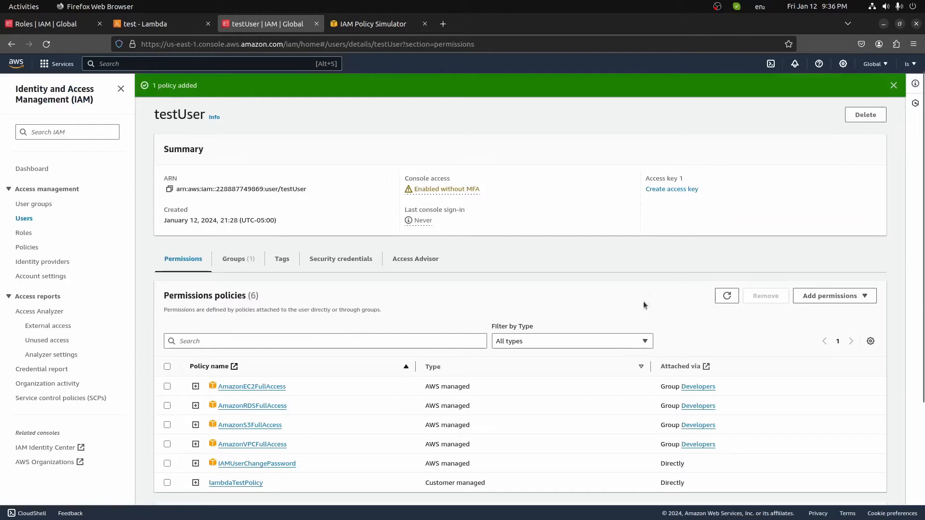
Start an inline policy for testUser using the Lambda service.
{"action": "left_click", "coordinate": [820, 299]}
{"action": "left_click", "coordinate": [658, 312]}
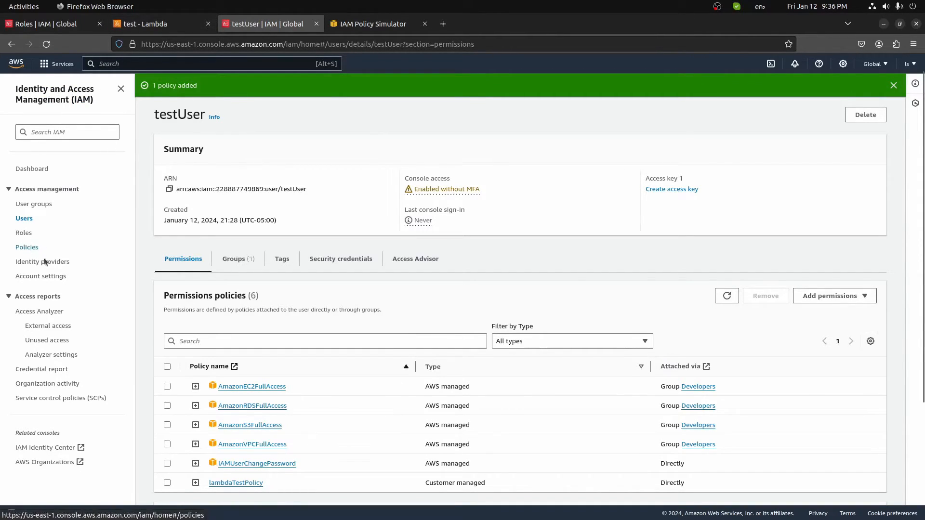
{"action": "left_click", "coordinate": [863, 298]}
{"action": "left_click", "coordinate": [837, 326]}
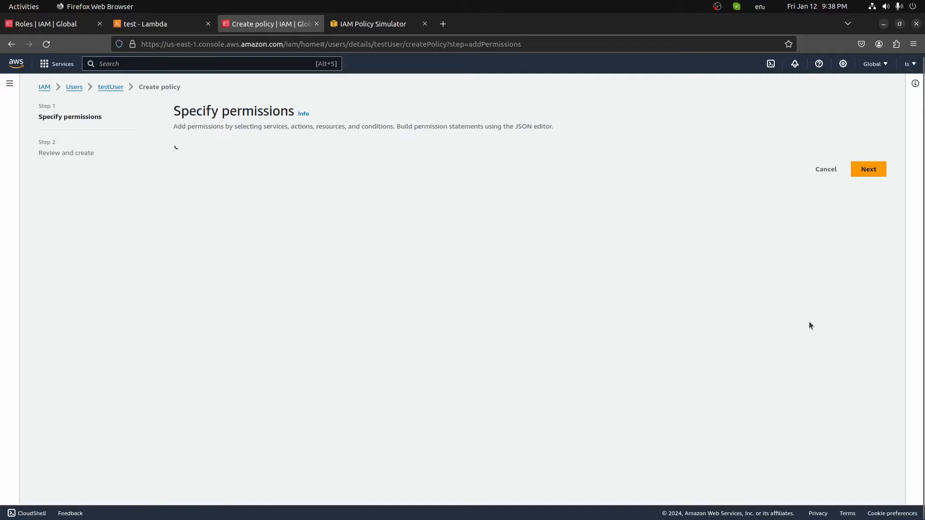
{"action": "left_click", "coordinate": [334, 246]}
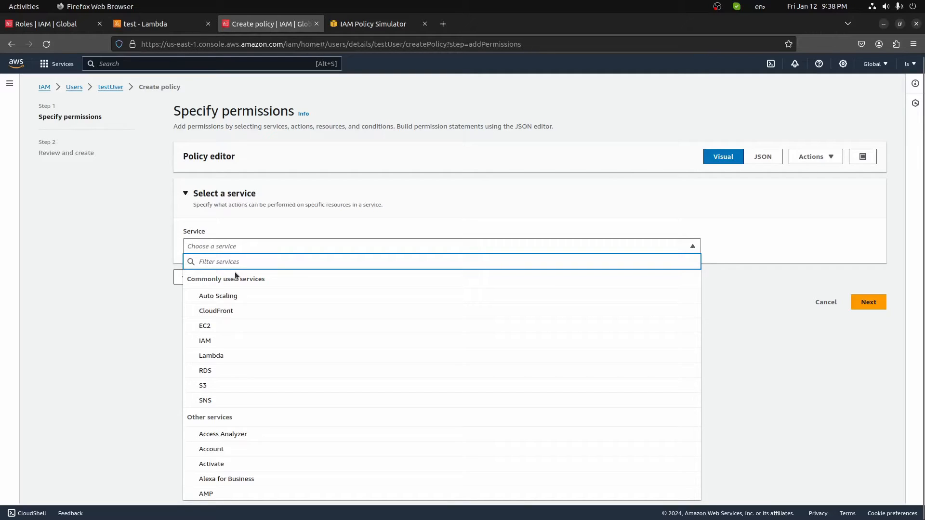
{"action": "left_click", "coordinate": [212, 355]}
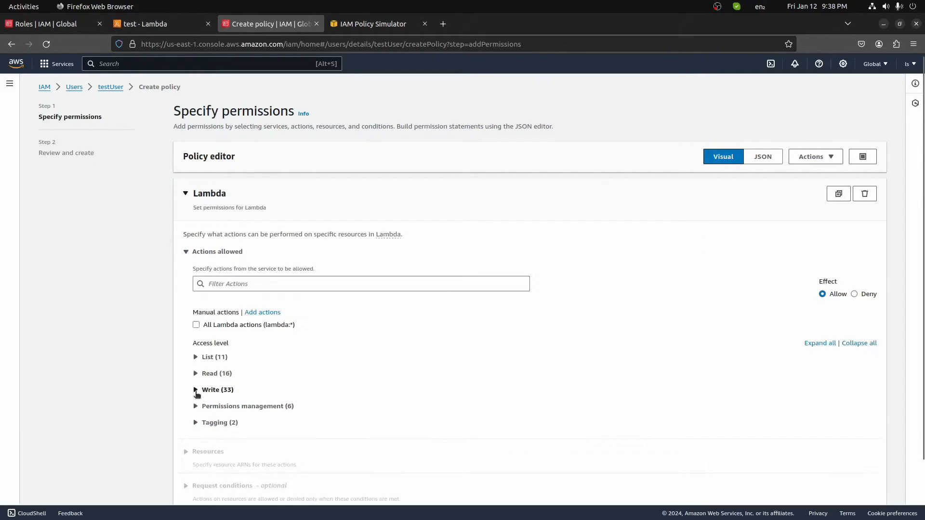
Allow the Lambda UpdateFunctionCode write action on all resources.
{"action": "left_click", "coordinate": [196, 389]}
{"action": "scroll", "coordinate": [323, 364], "scroll_direction": "down", "scroll_amount": 3}
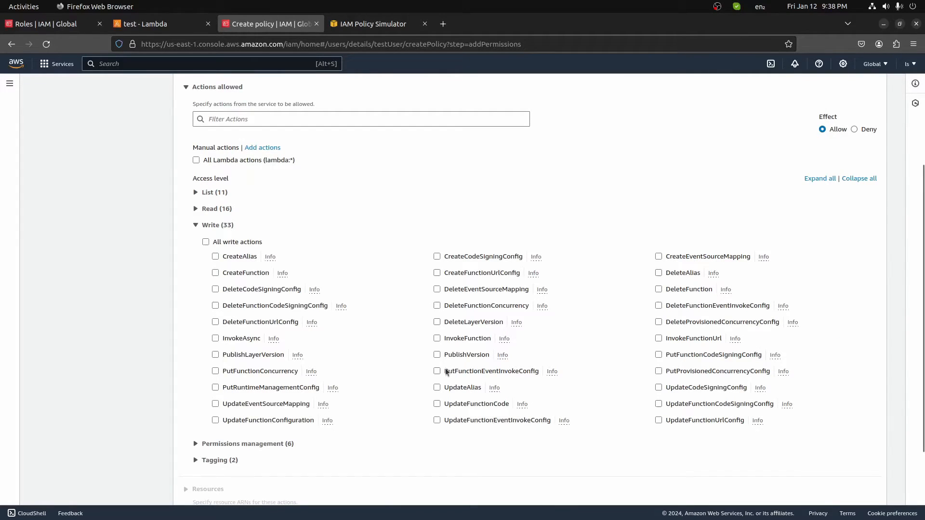
{"action": "left_click", "coordinate": [437, 404]}
{"action": "scroll", "coordinate": [269, 331], "scroll_direction": "down", "scroll_amount": 4}
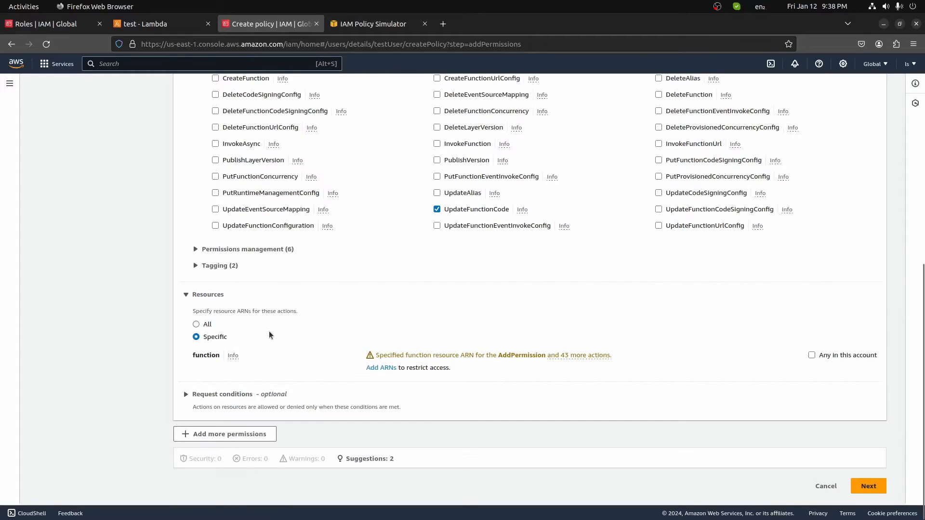
{"action": "left_click", "coordinate": [196, 323]}
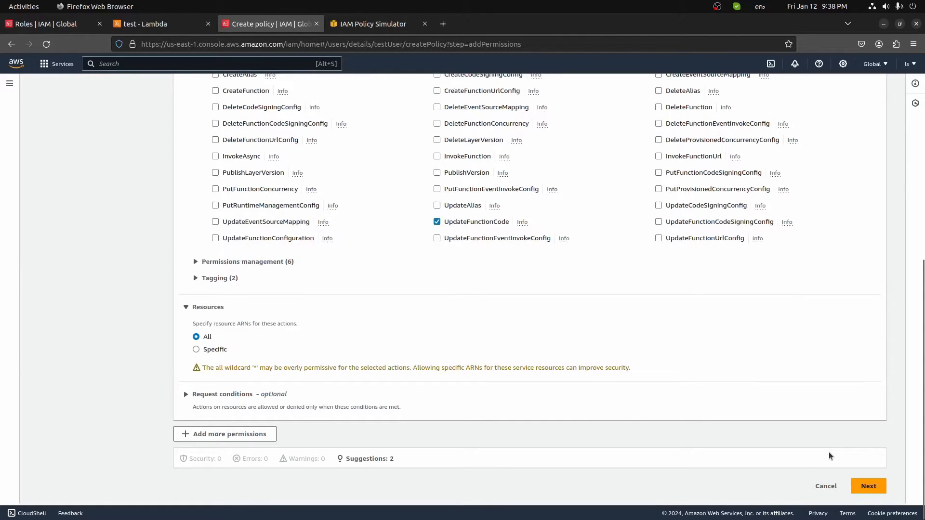
{"action": "left_click", "coordinate": [869, 486]}
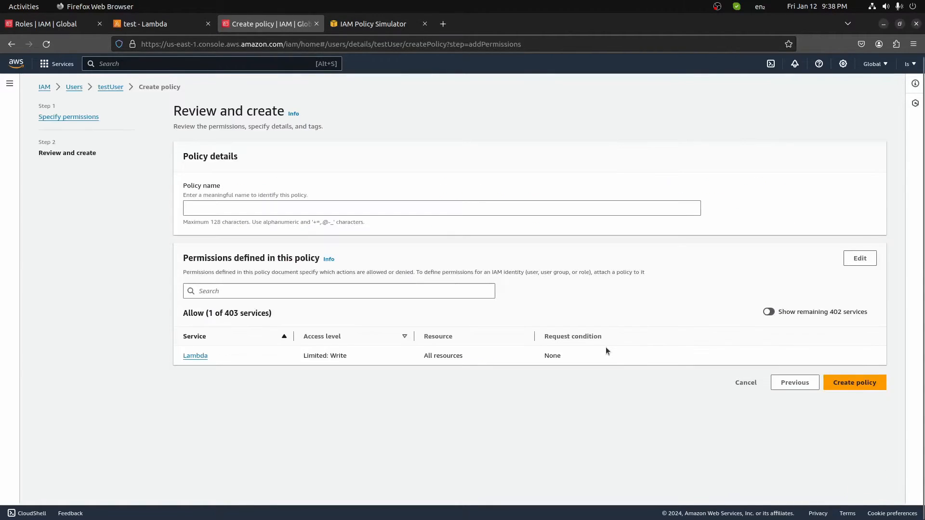
Name the inline policy testpolicy, create it, and minimise Firefox.
{"action": "left_click", "coordinate": [283, 206]}
{"action": "type", "text": "testpo"}
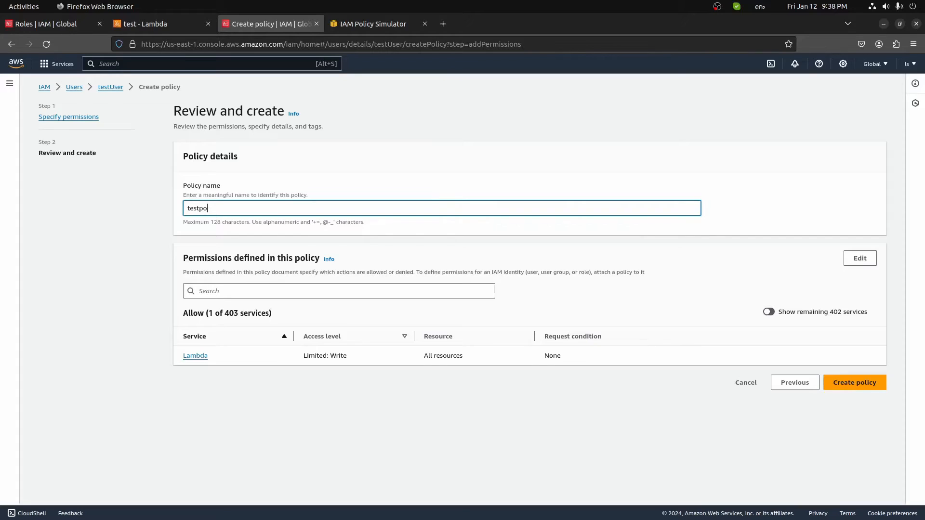
{"action": "type", "text": "licy"}
{"action": "key", "text": "Return"}
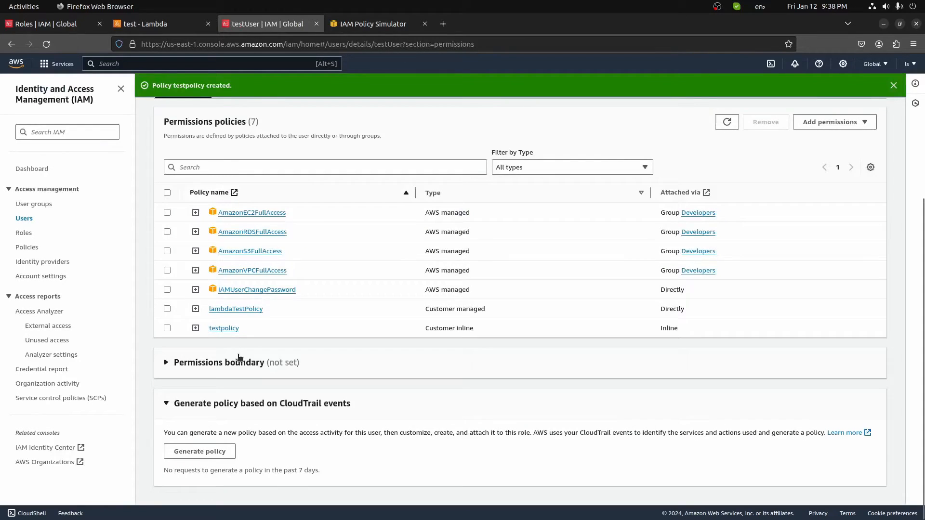
{"action": "scroll", "coordinate": [239, 357], "scroll_direction": "up", "scroll_amount": 3}
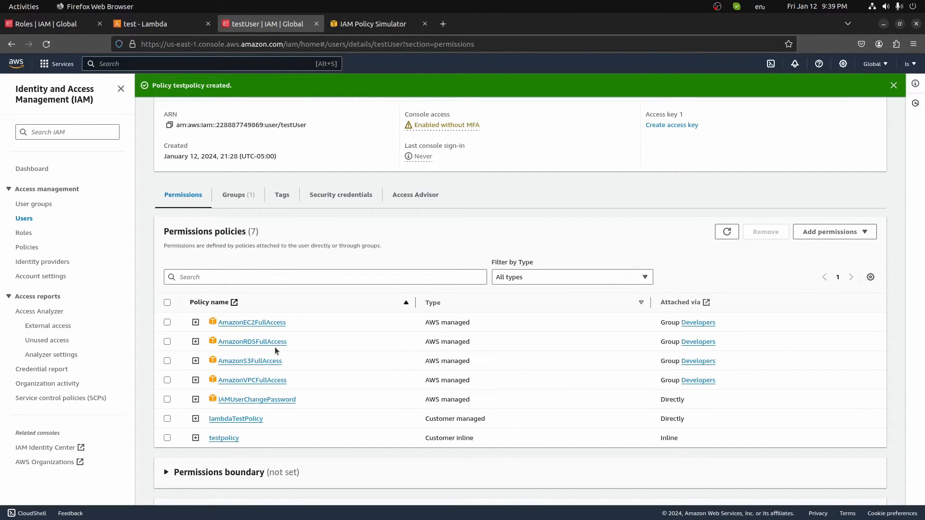
{"action": "left_click", "coordinate": [495, 510]}
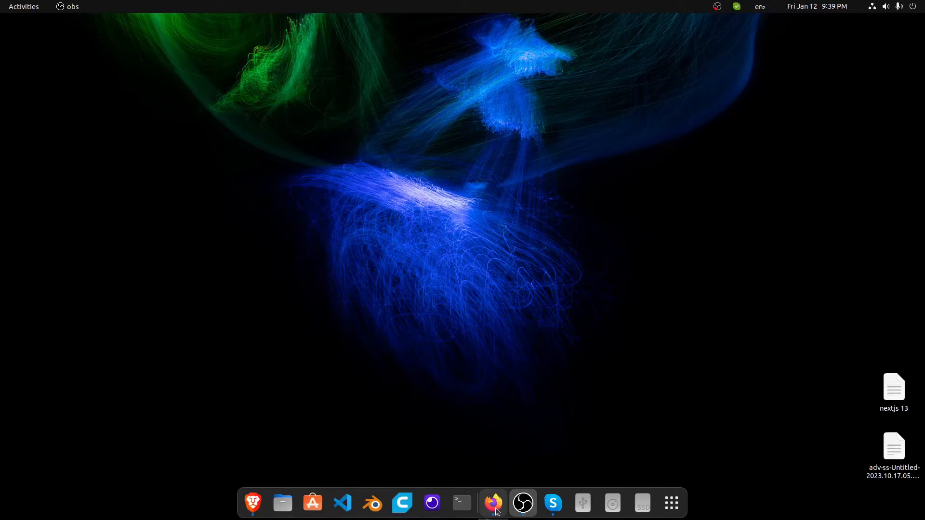
Restore Firefox and enter RDSUser as the new user's name.
{"action": "left_click", "coordinate": [495, 509]}
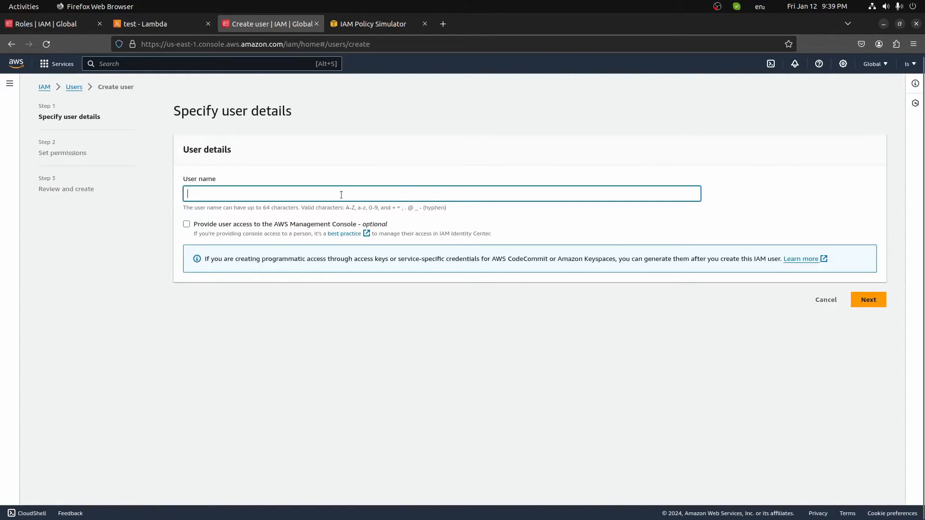
{"action": "type", "text": "RED"}
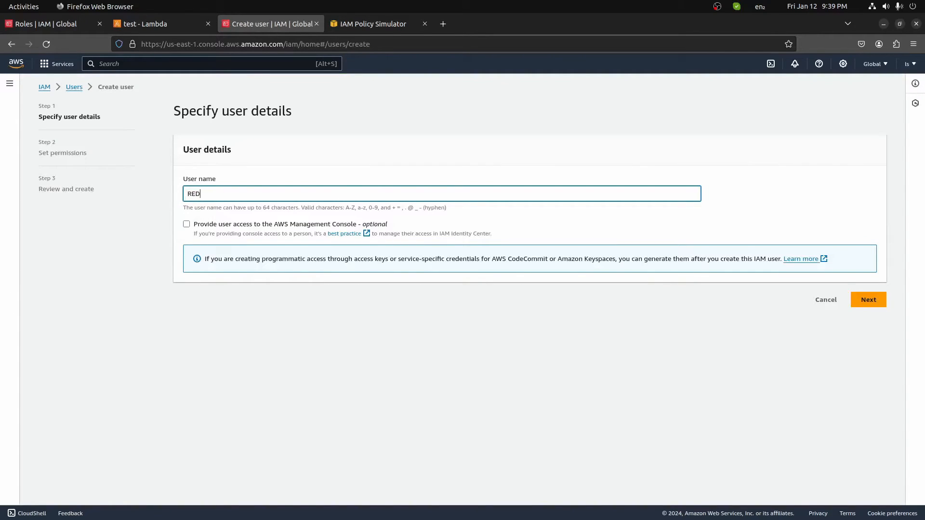
{"action": "key", "text": "BackSpace"}
{"action": "key", "text": "BackSpace"}
{"action": "type", "text": "DSUse"}
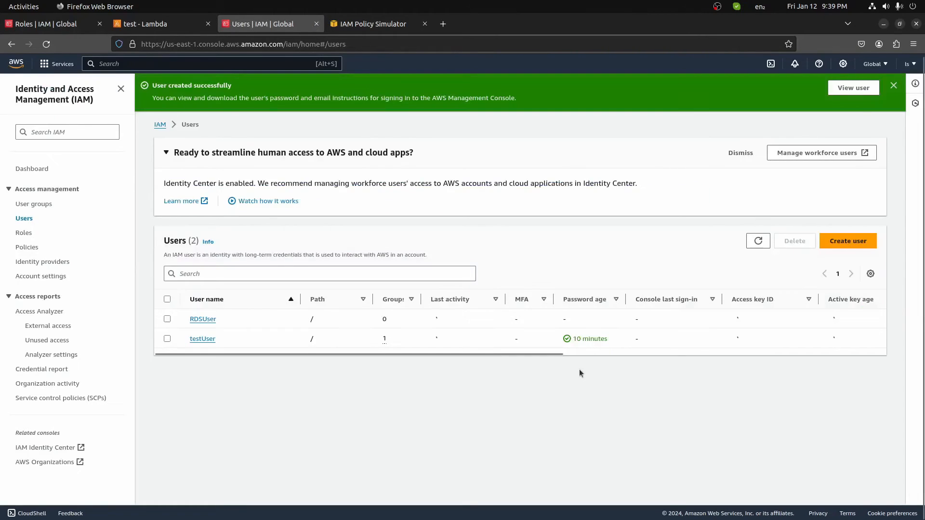
Attach AmazonRDSFullAccess directly to RDSUser, then switch to the Policy Simulator tab.
{"action": "left_click", "coordinate": [201, 319]}
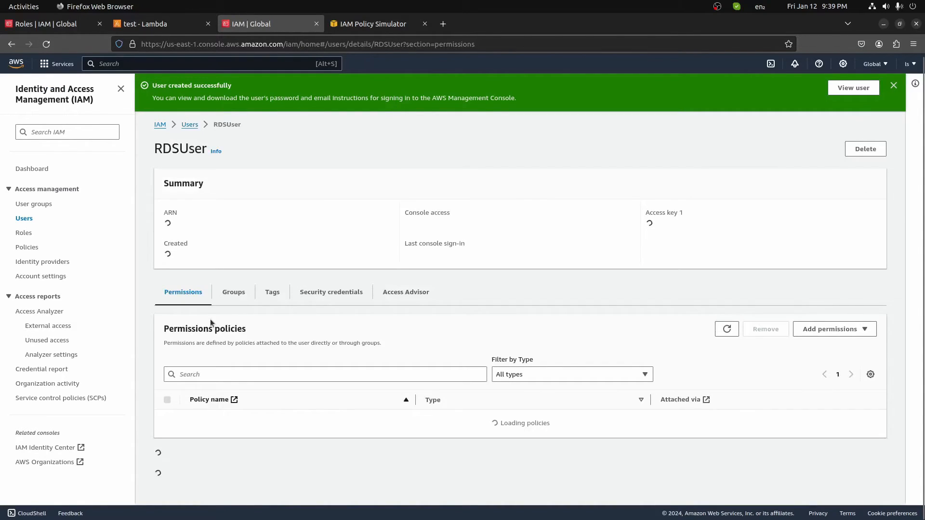
{"action": "scroll", "coordinate": [277, 333], "scroll_direction": "down", "scroll_amount": 2}
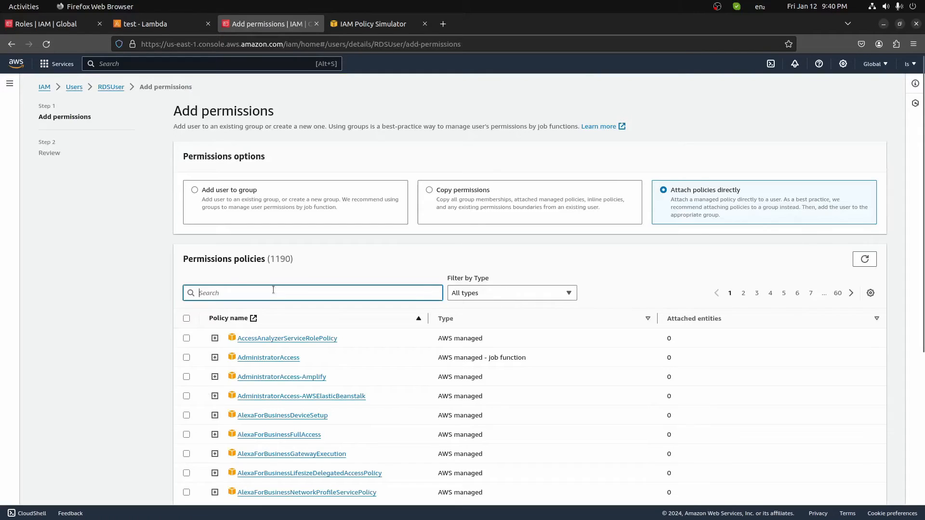
{"action": "type", "text": "RDS"}
{"action": "scroll", "coordinate": [292, 374], "scroll_direction": "down", "scroll_amount": 3}
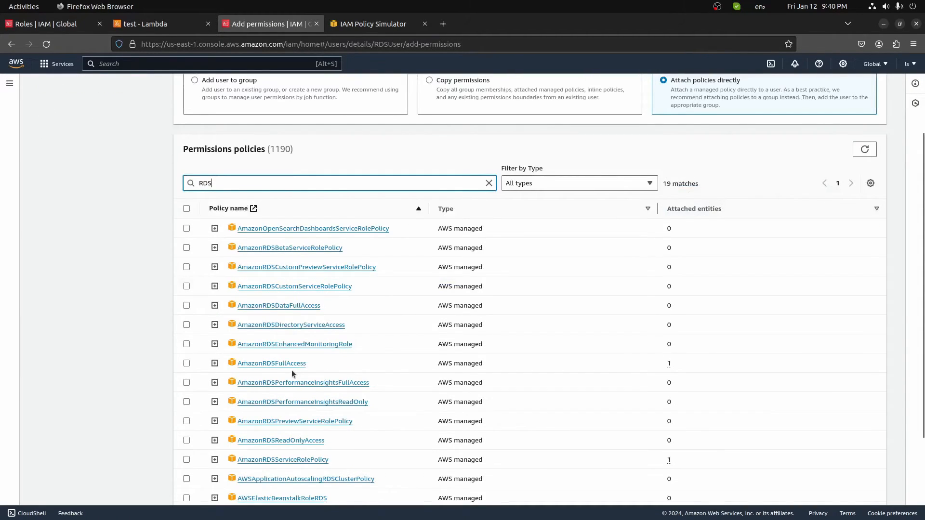
{"action": "left_click", "coordinate": [291, 370]}
{"action": "scroll", "coordinate": [291, 370], "scroll_direction": "down", "scroll_amount": 3}
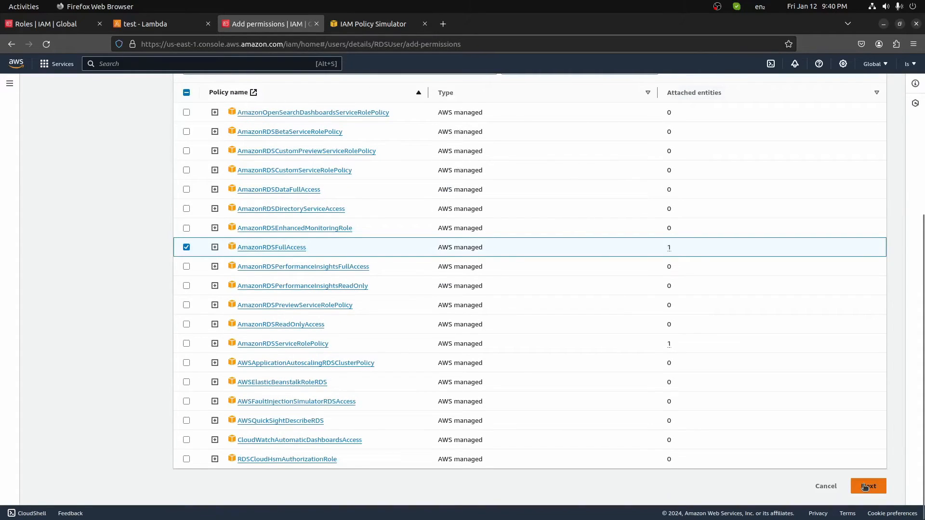
{"action": "left_click", "coordinate": [865, 487]}
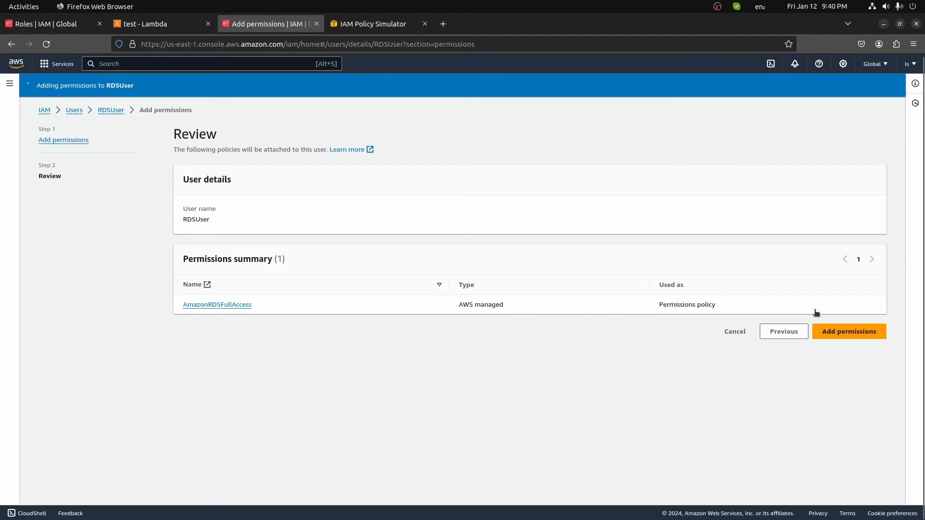
{"action": "left_click", "coordinate": [373, 24]}
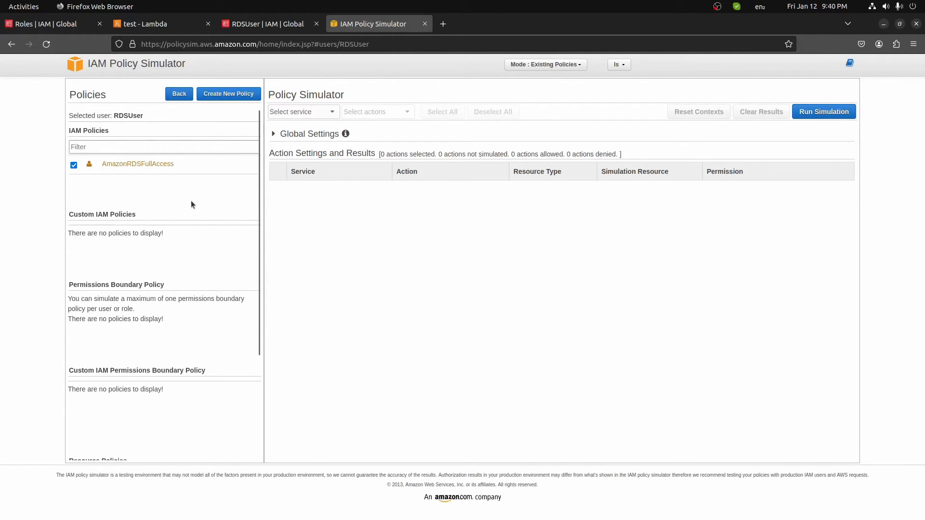
Simulate Amazon API Gateway Invoke for RDSUser, which comes back denied.
{"action": "left_click", "coordinate": [319, 112]}
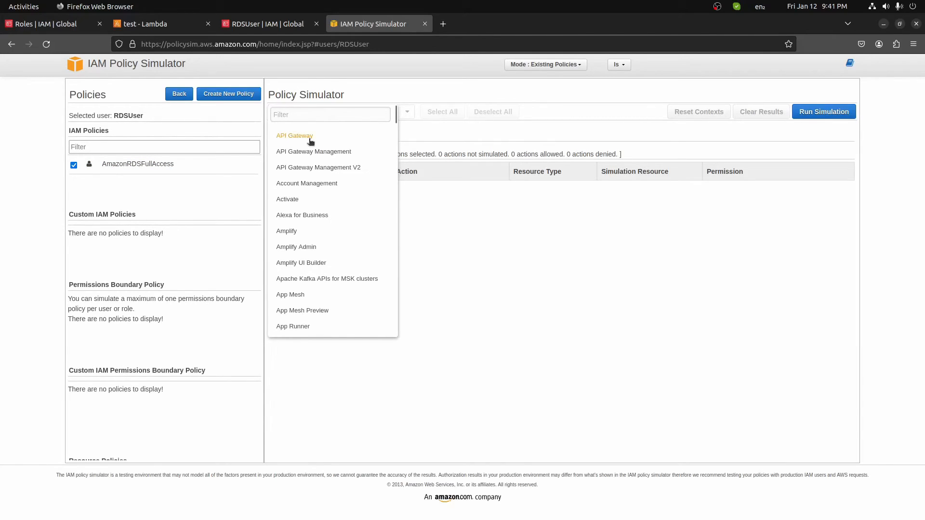
{"action": "left_click", "coordinate": [311, 136]}
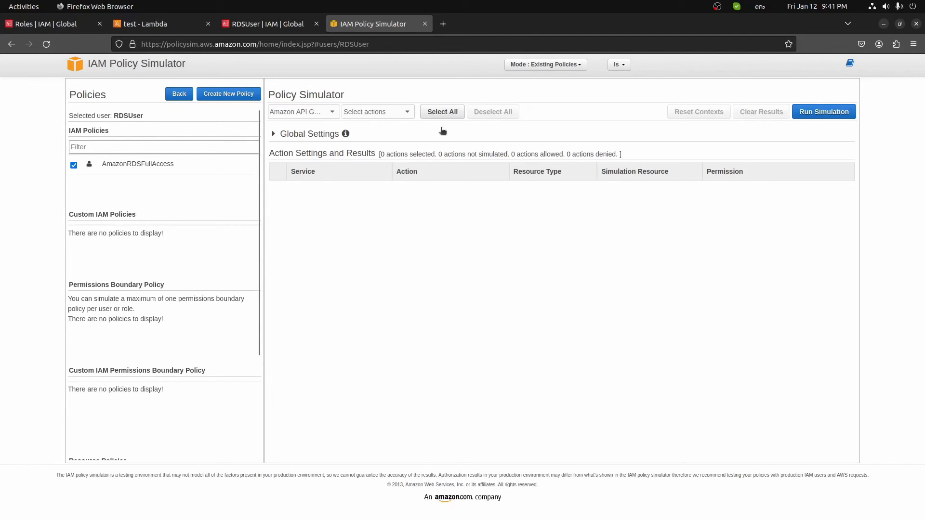
{"action": "left_click", "coordinate": [823, 112]}
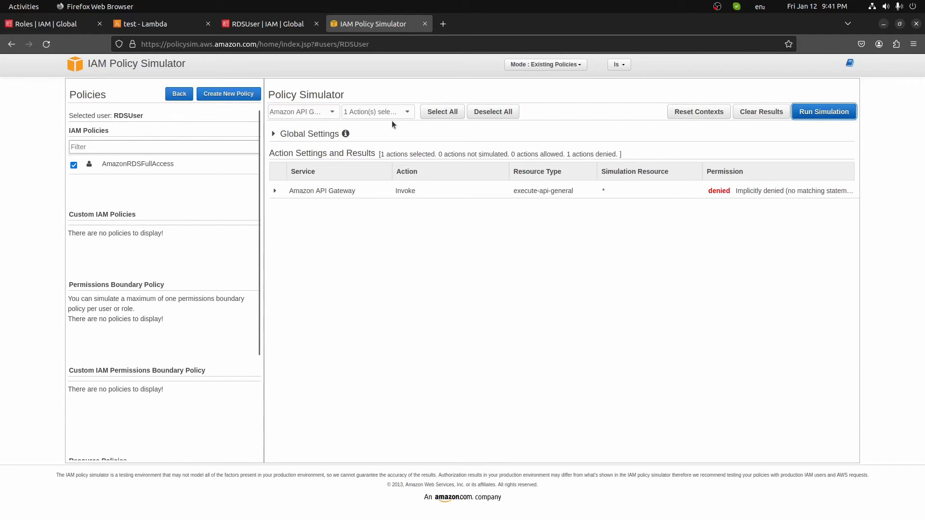
Switch the simulated service to Amazon RDS.
{"action": "left_click", "coordinate": [304, 111]}
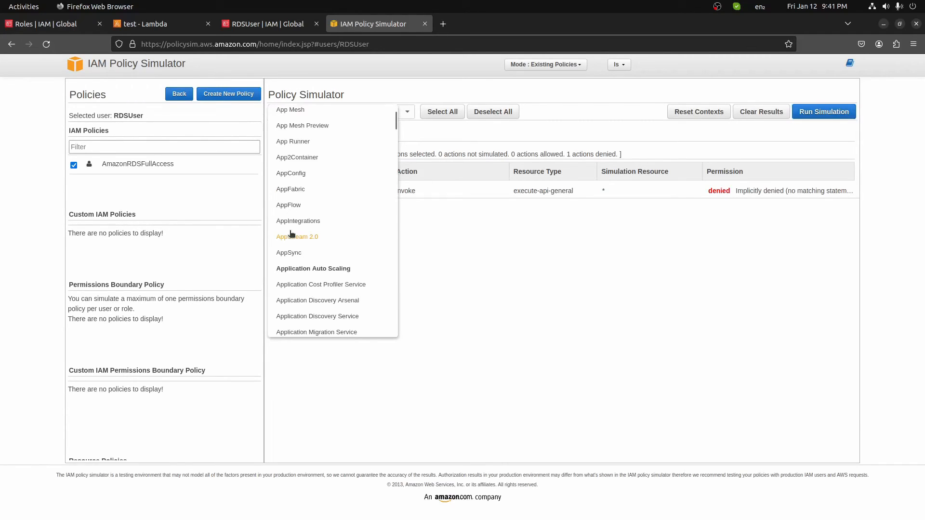
{"action": "scroll", "coordinate": [293, 233], "scroll_direction": "down", "scroll_amount": 15}
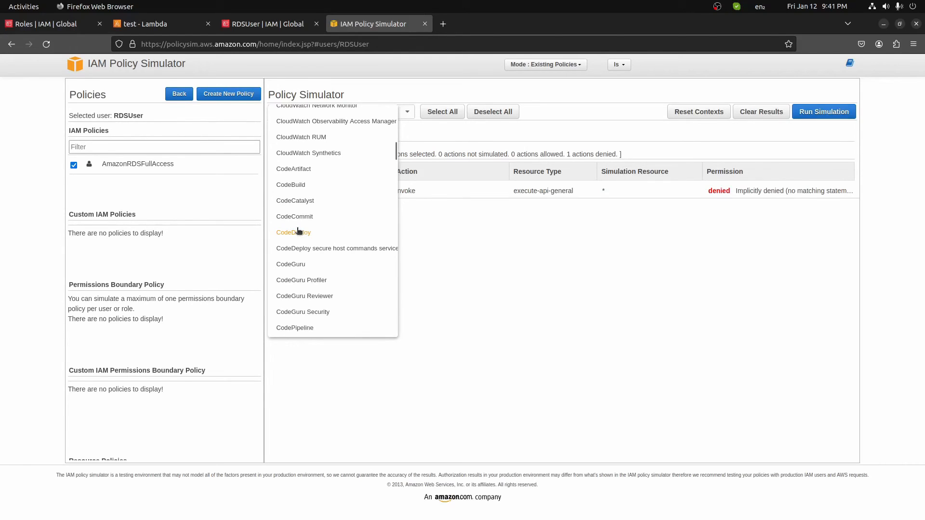
{"action": "scroll", "coordinate": [298, 231], "scroll_direction": "down", "scroll_amount": 20}
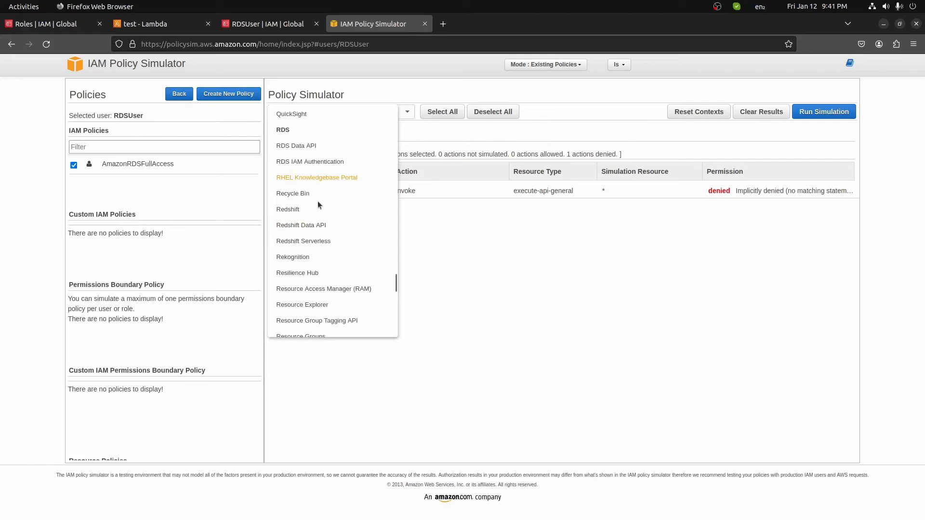
{"action": "left_click", "coordinate": [337, 129]}
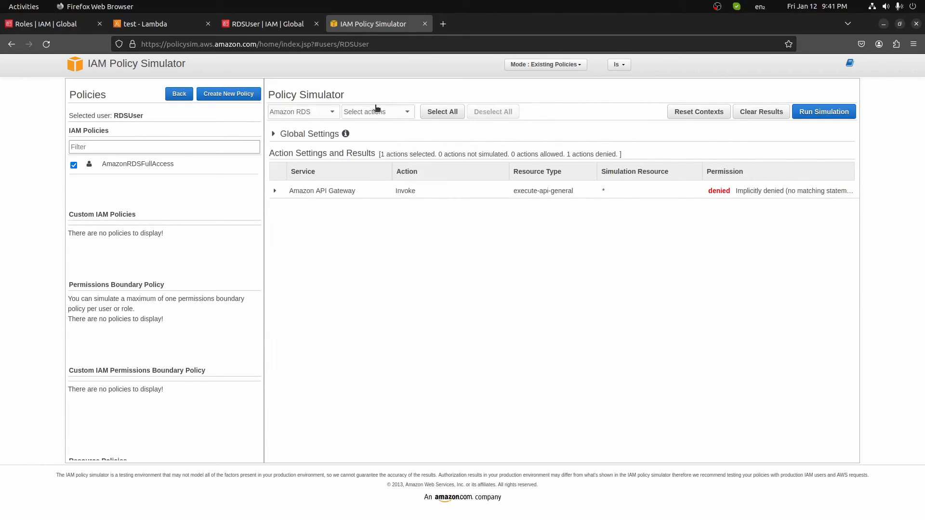
Test five RDS actions and QuickSight CreateAdmin for RDSUser, then return to RDSUser's IAM page.
{"action": "left_click", "coordinate": [378, 110]}
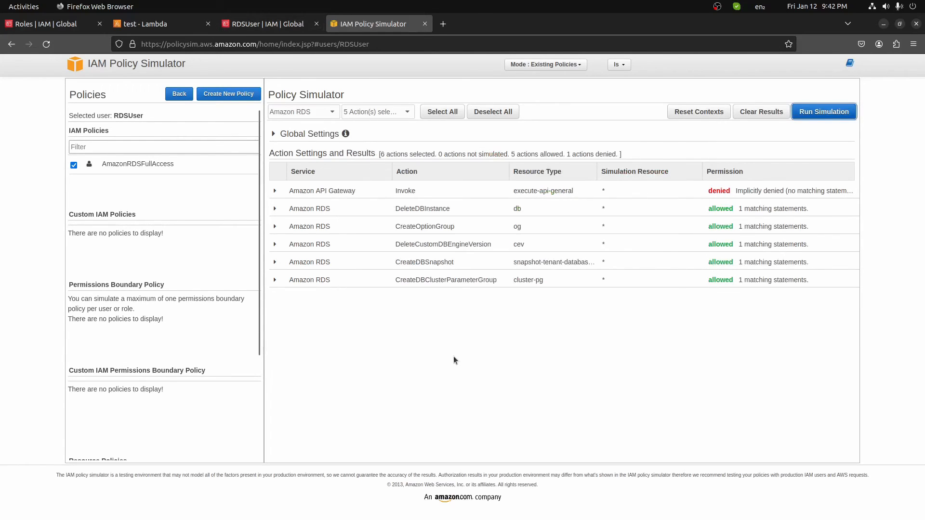
{"action": "left_click", "coordinate": [301, 112]}
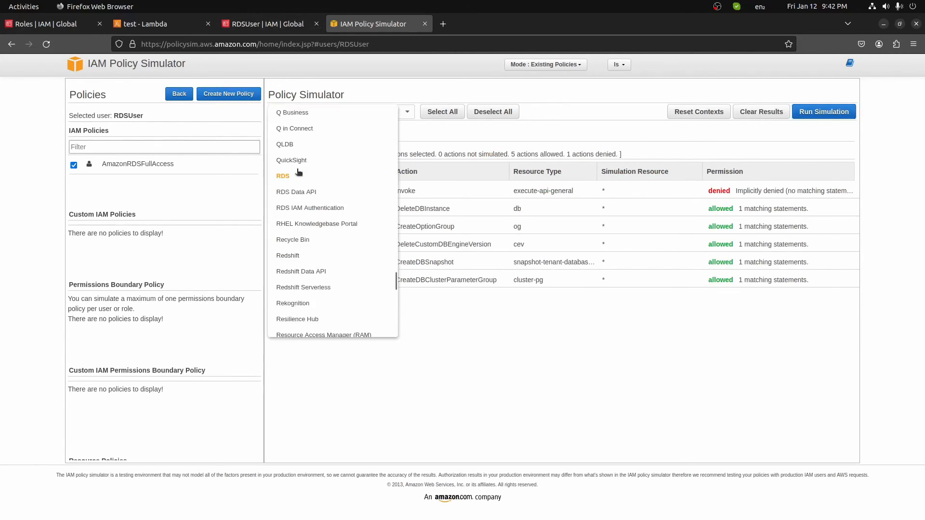
{"action": "left_click", "coordinate": [296, 161]}
{"action": "left_click", "coordinate": [394, 112]}
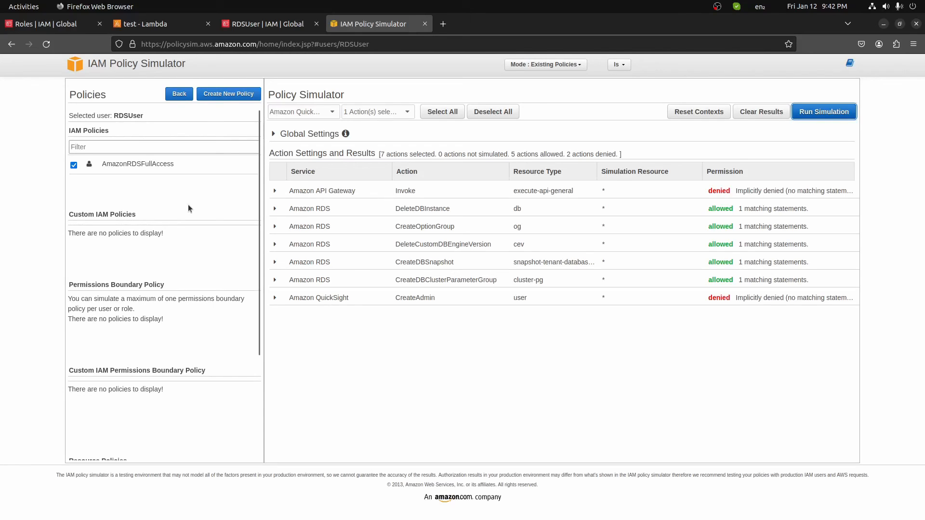
{"action": "left_click", "coordinate": [267, 24]}
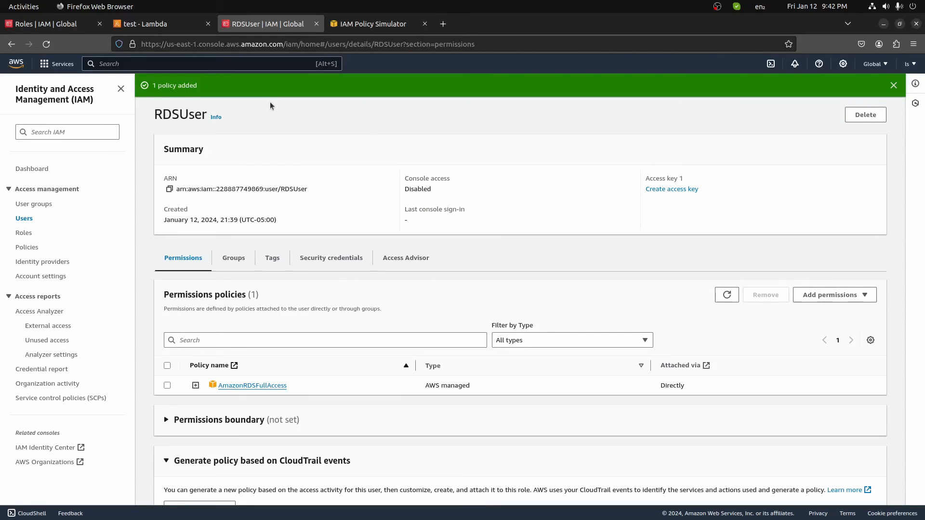